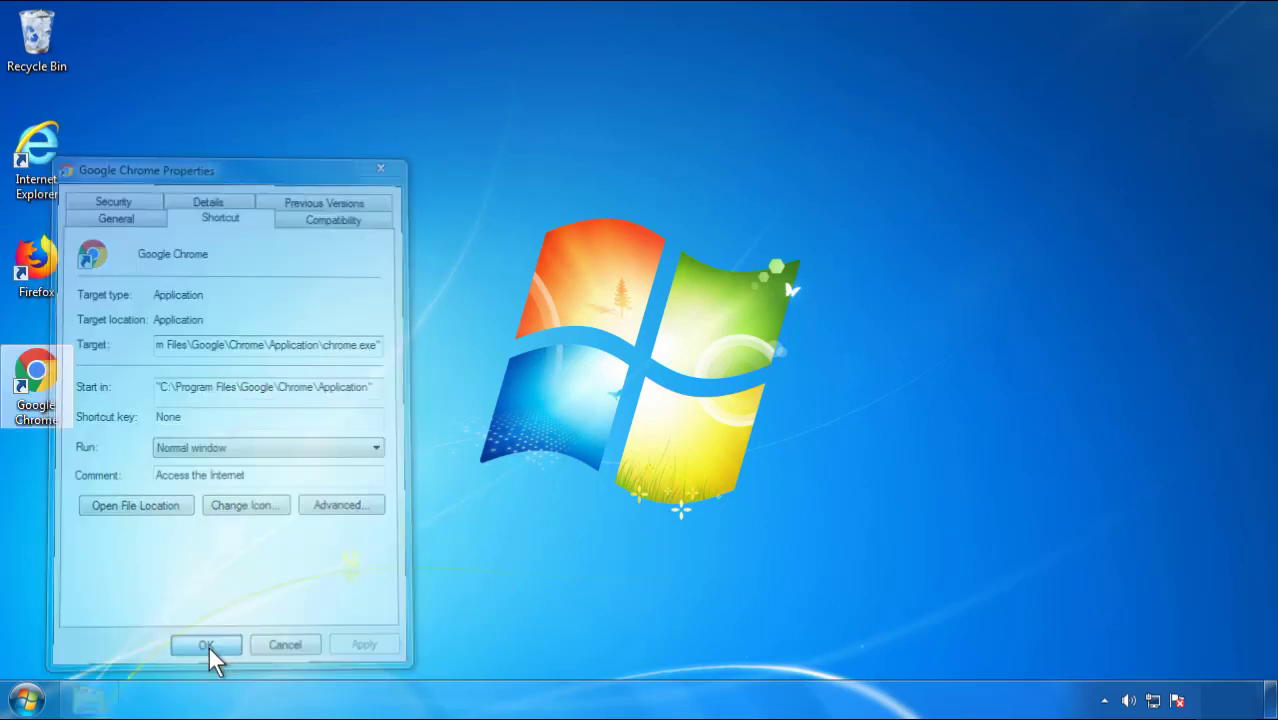
Close the Google Chrome shortcut's Properties dialog and bring up the Start menu.
click(27, 698)
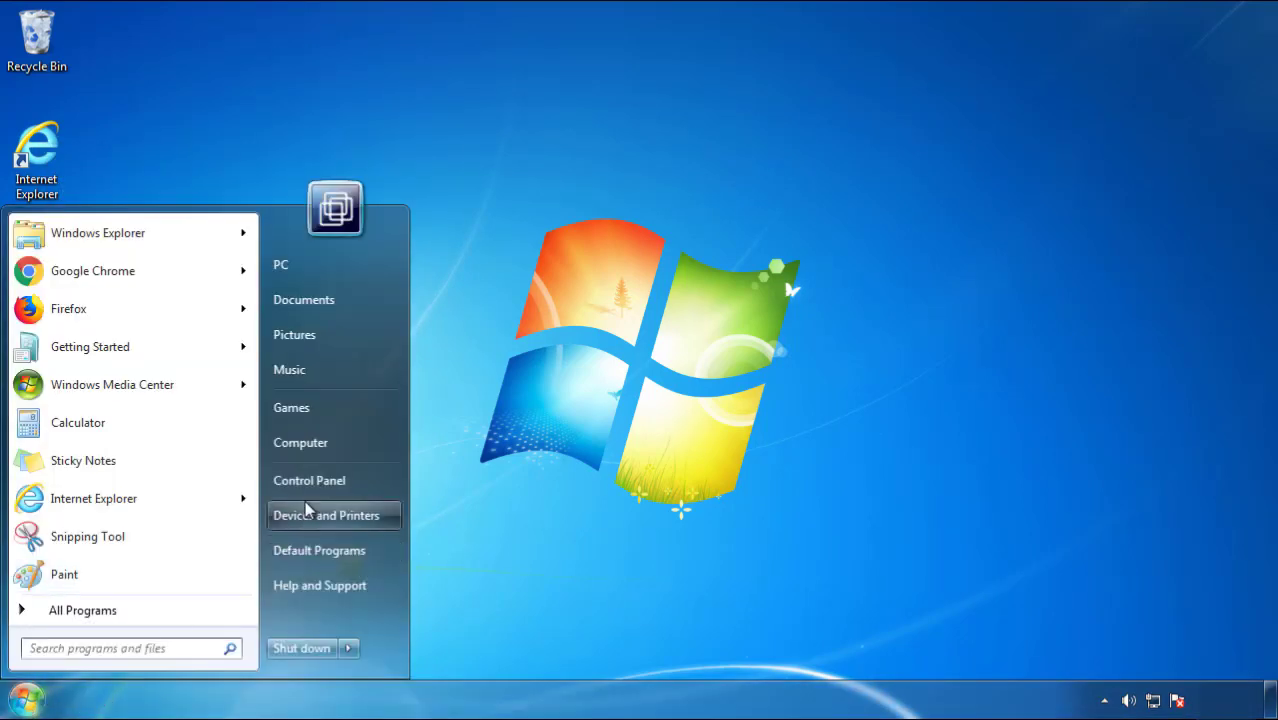
List the installed programs in Control Panel, sorted newest-installed first.
click(320, 477)
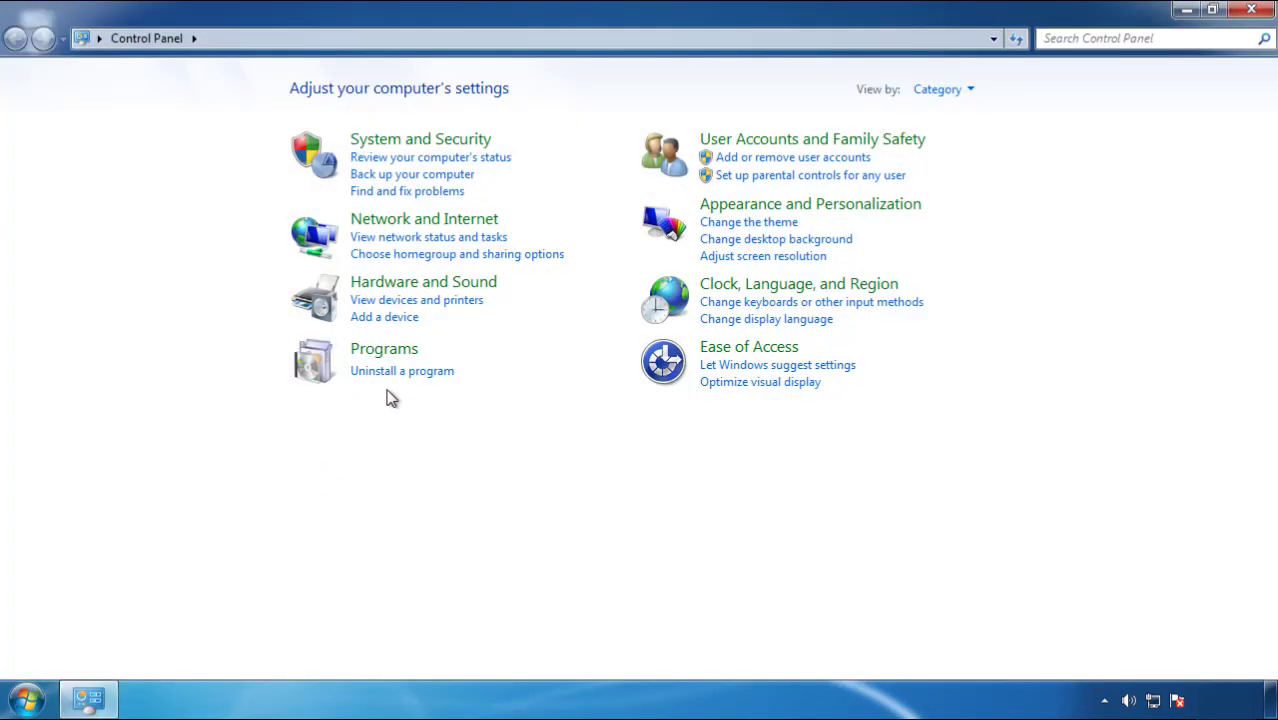
click(398, 372)
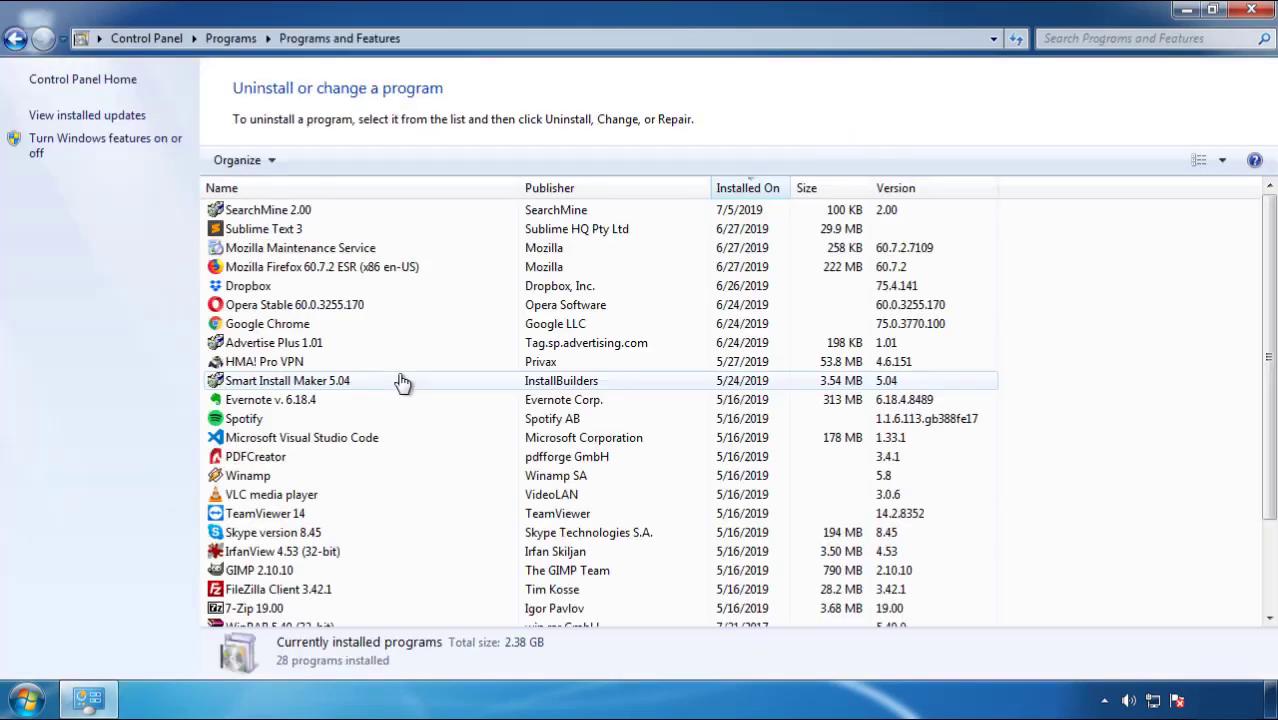
click(749, 190)
click(743, 192)
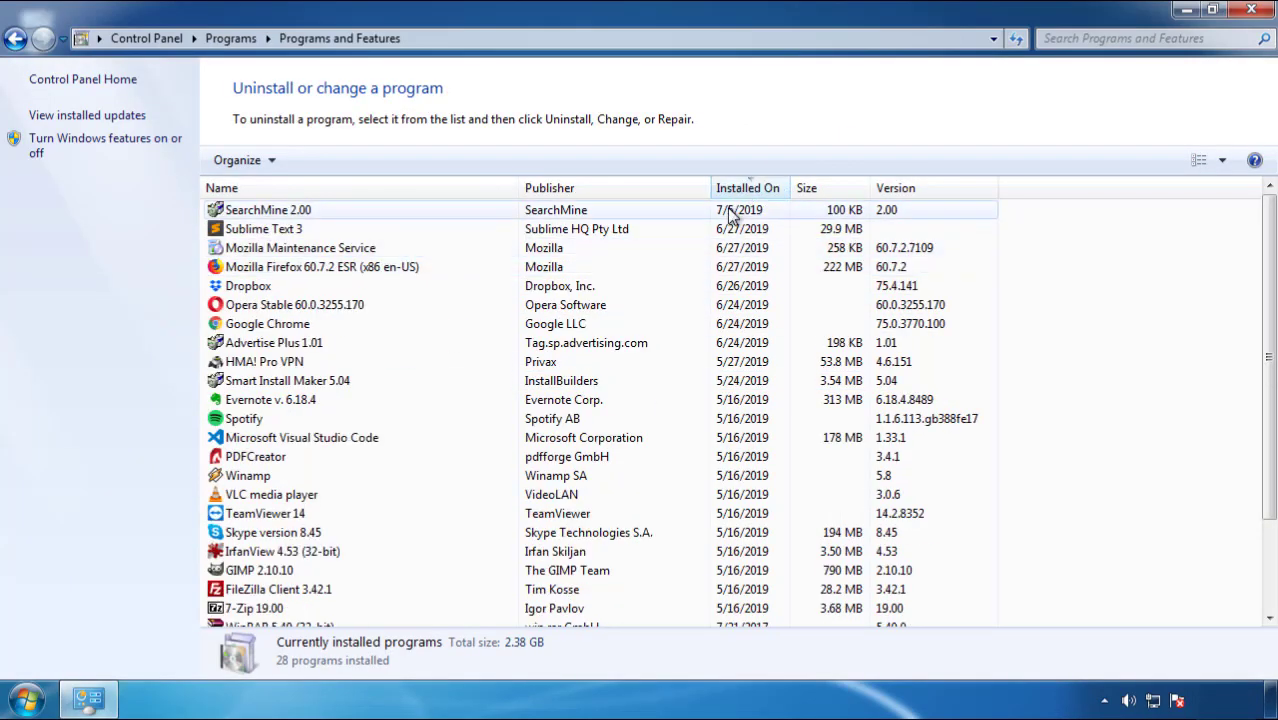
Uninstall SearchMine 2.00 and close the Programs and Features window.
click(268, 212)
click(318, 161)
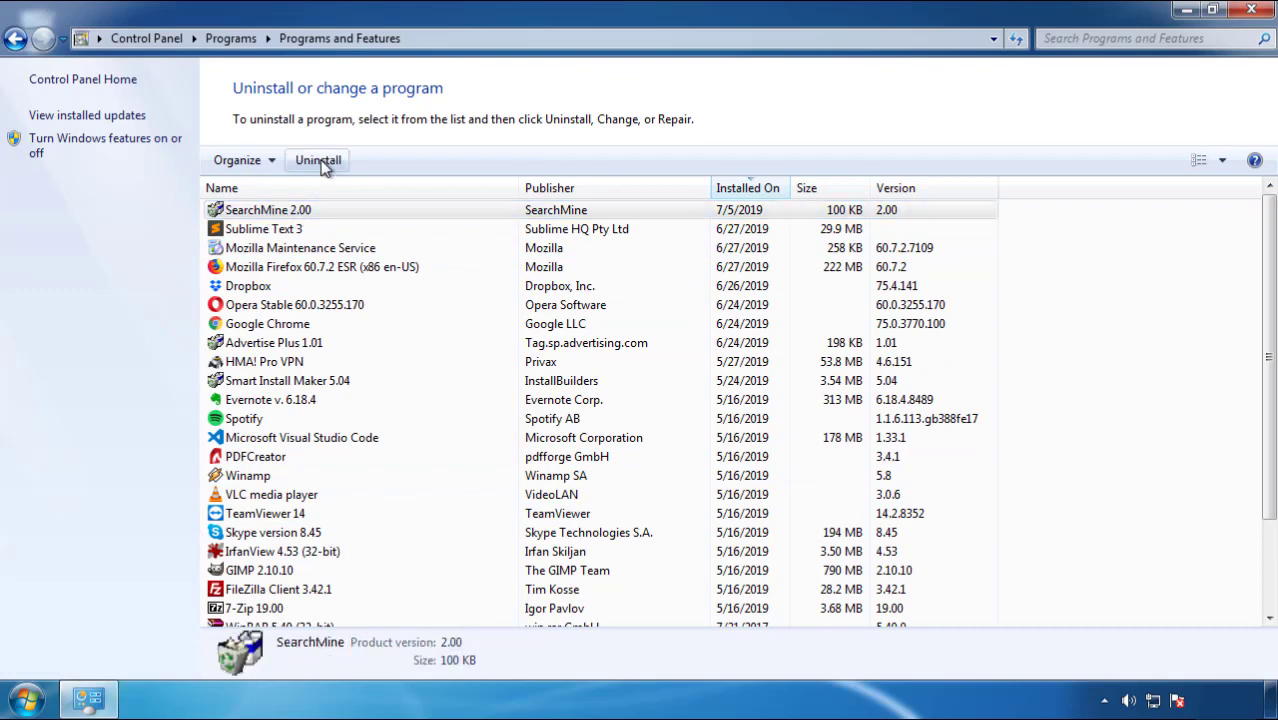
click(746, 533)
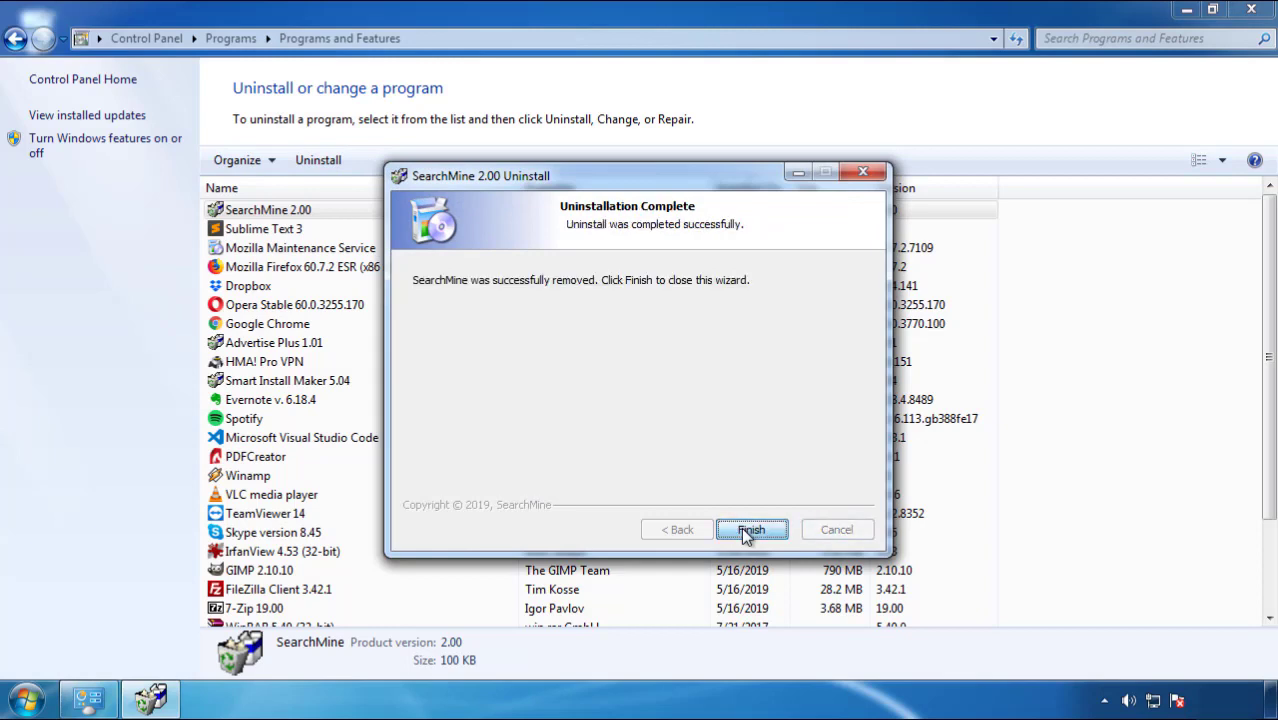
click(741, 527)
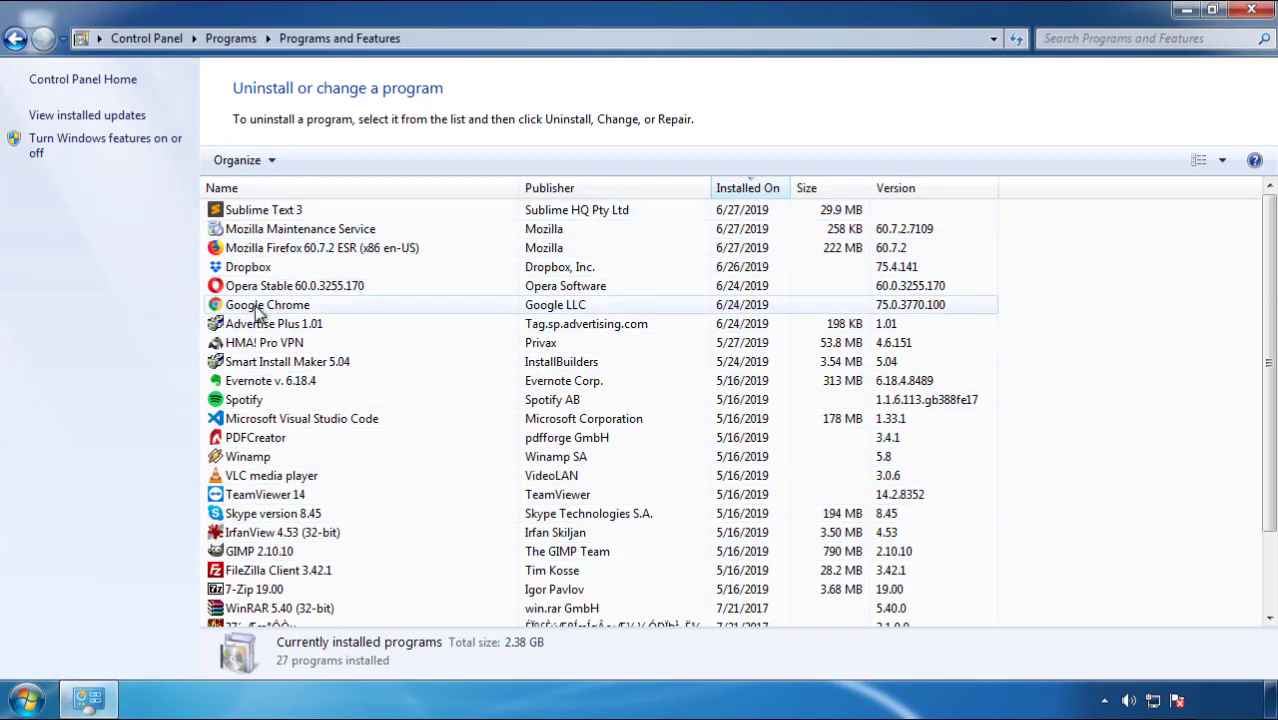
click(1252, 12)
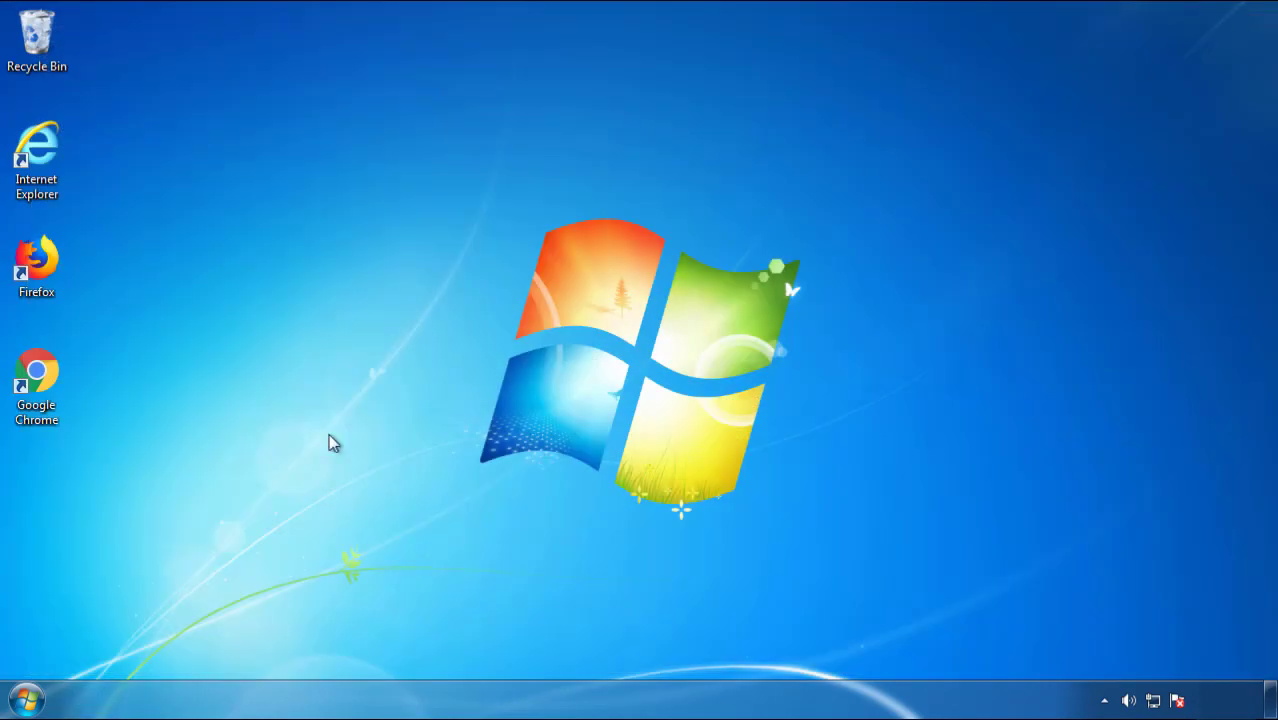
Restart the PC and boot into Safe Mode.
click(22, 705)
click(348, 648)
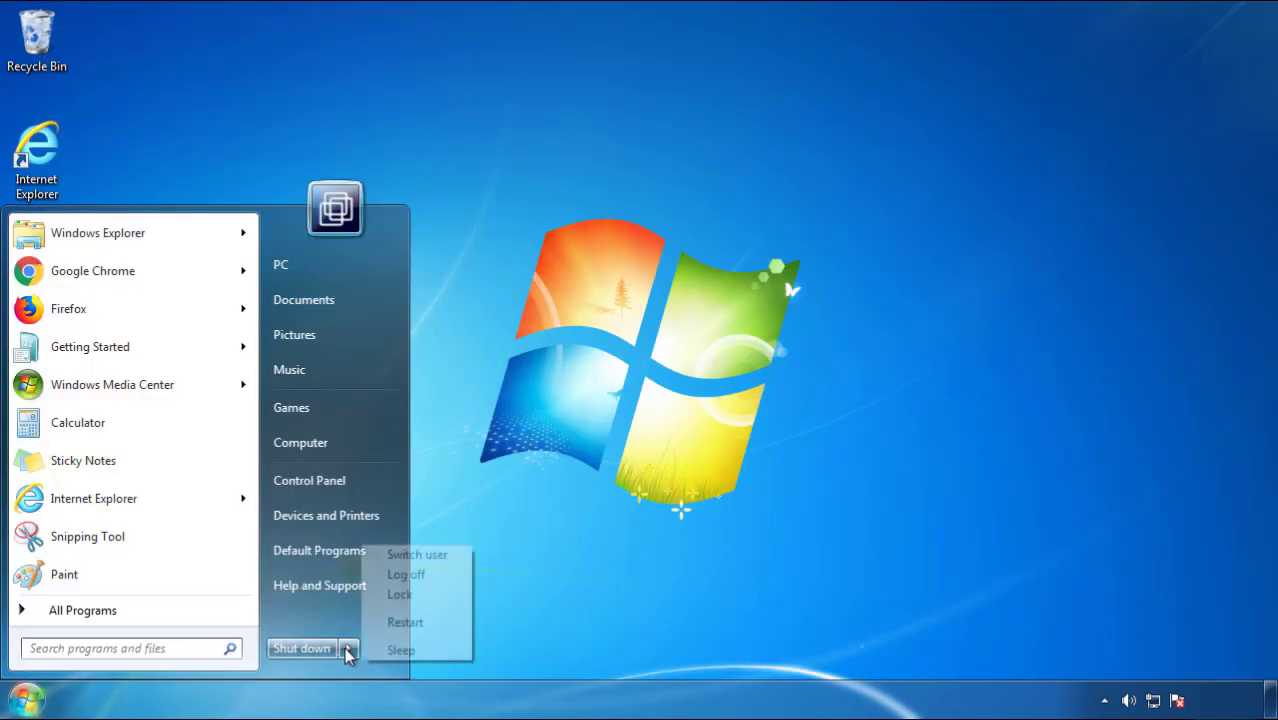
click(665, 545)
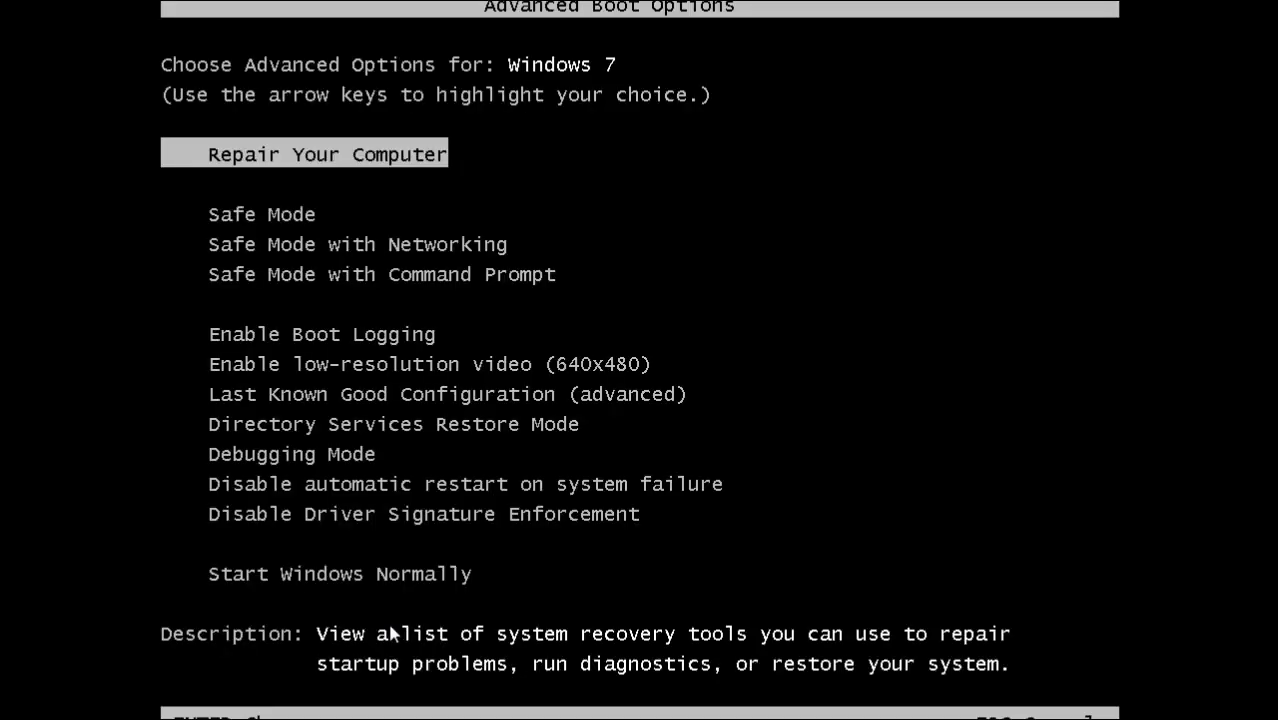
key(Down)
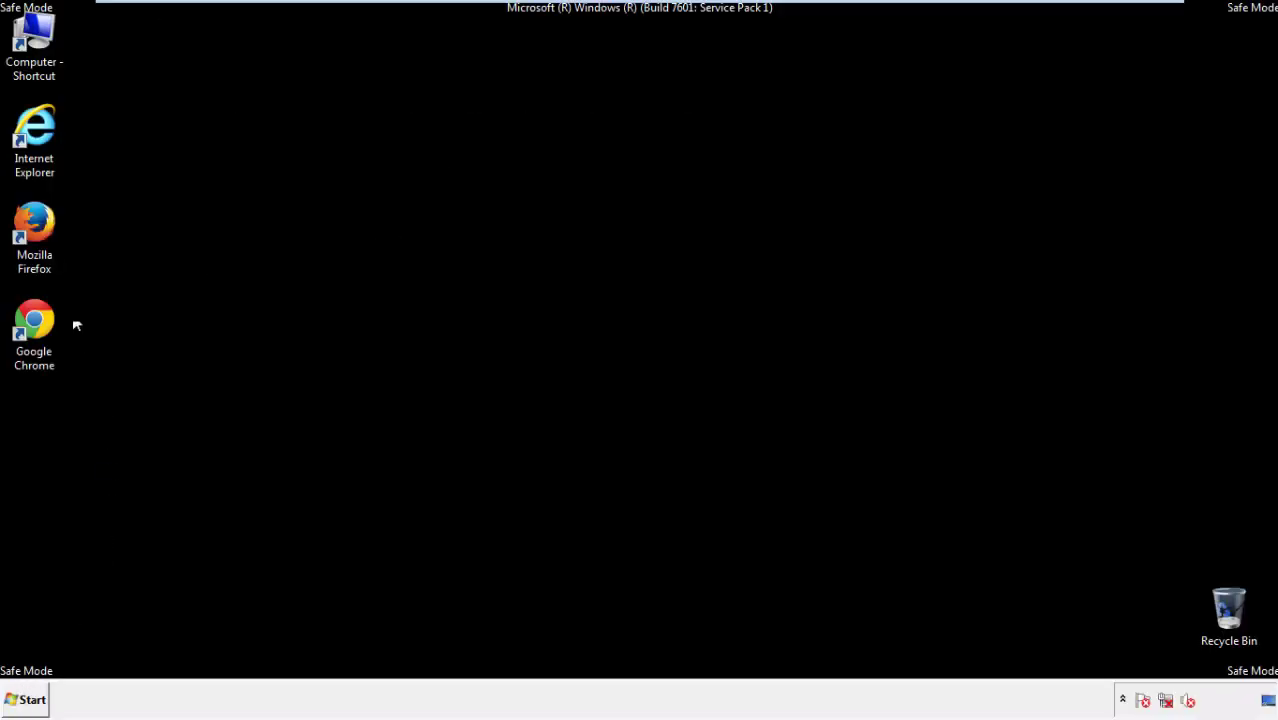
Launch Firefox, decline the default-browser prompt, and toggle the menu bar off and back on.
double_click(46, 234)
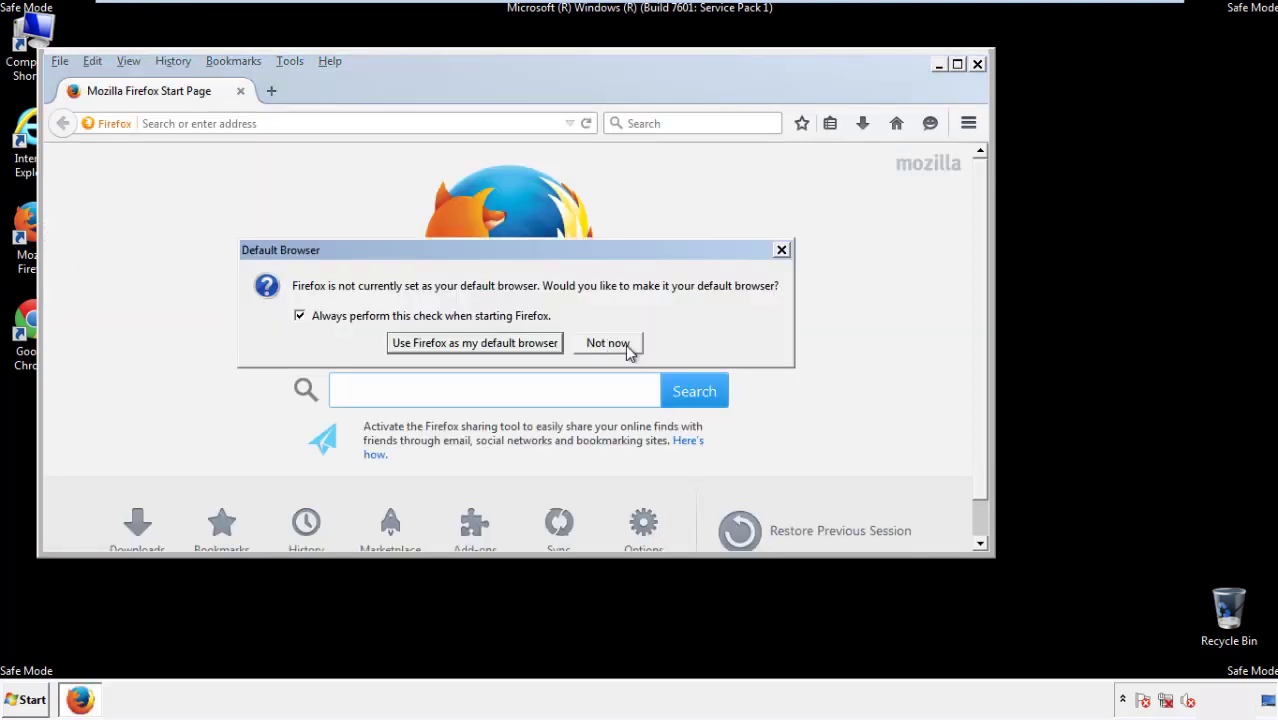
click(612, 343)
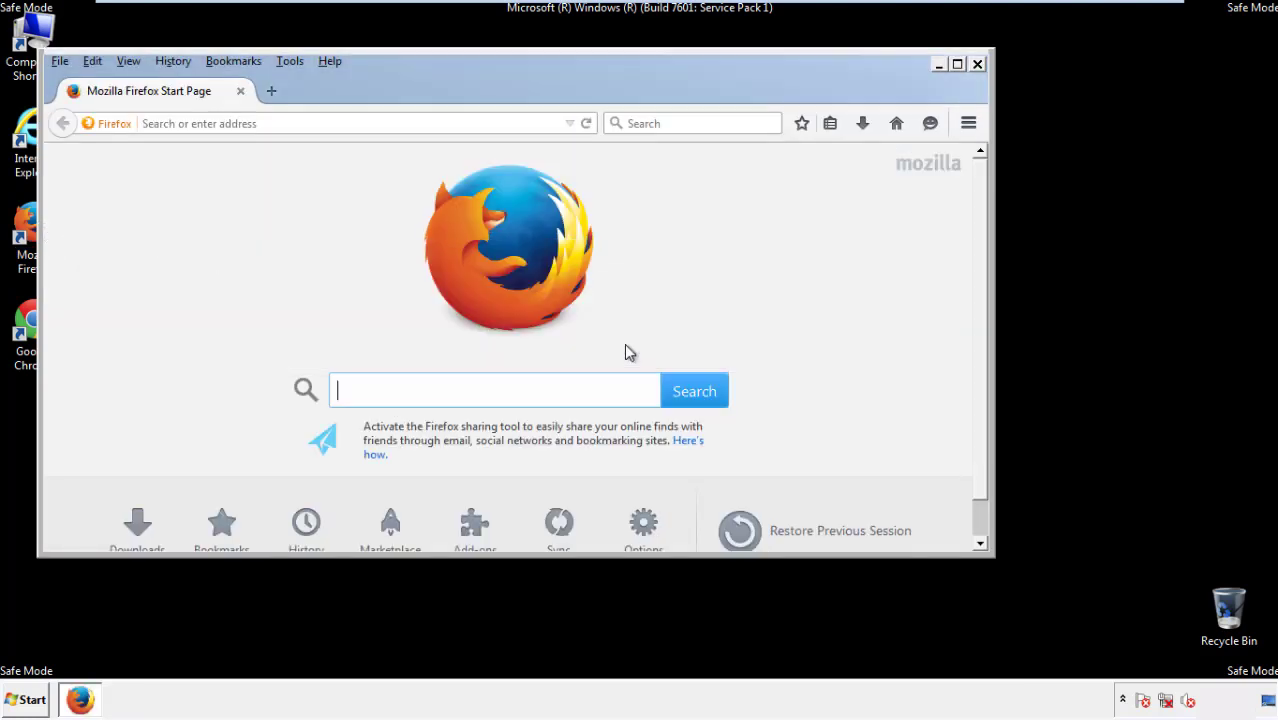
right_click(393, 84)
click(420, 152)
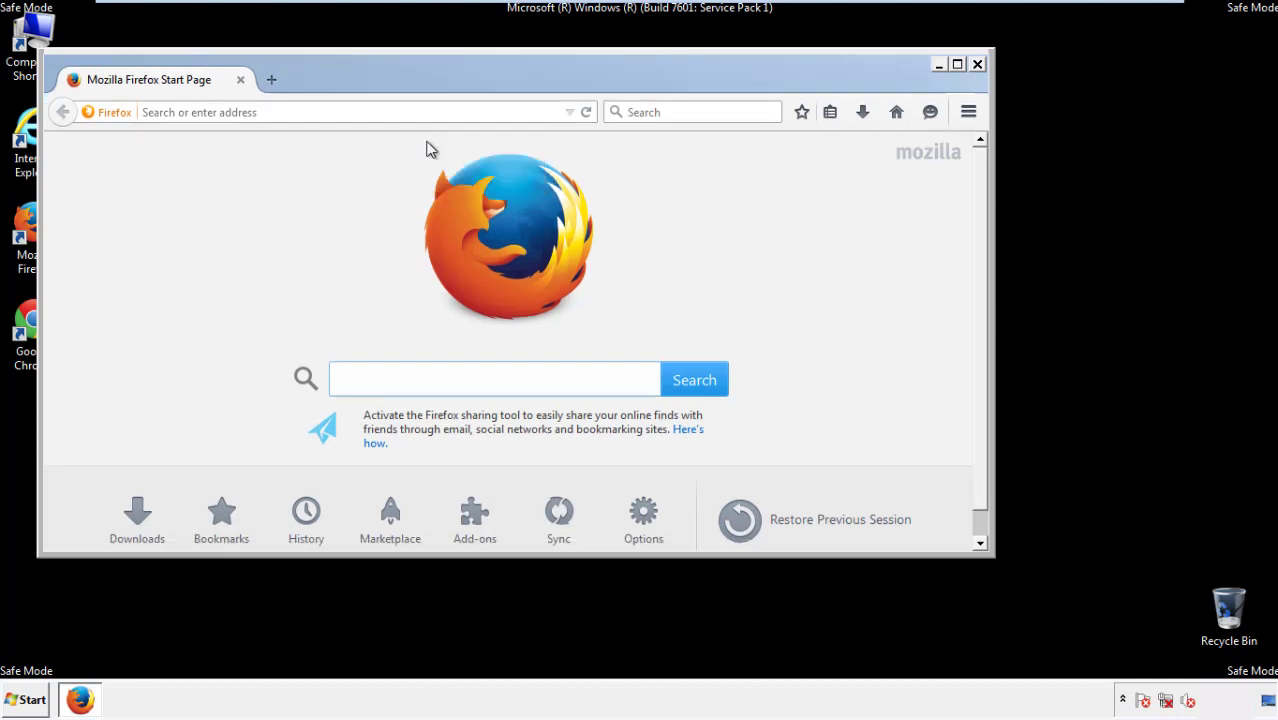
right_click(405, 88)
click(418, 154)
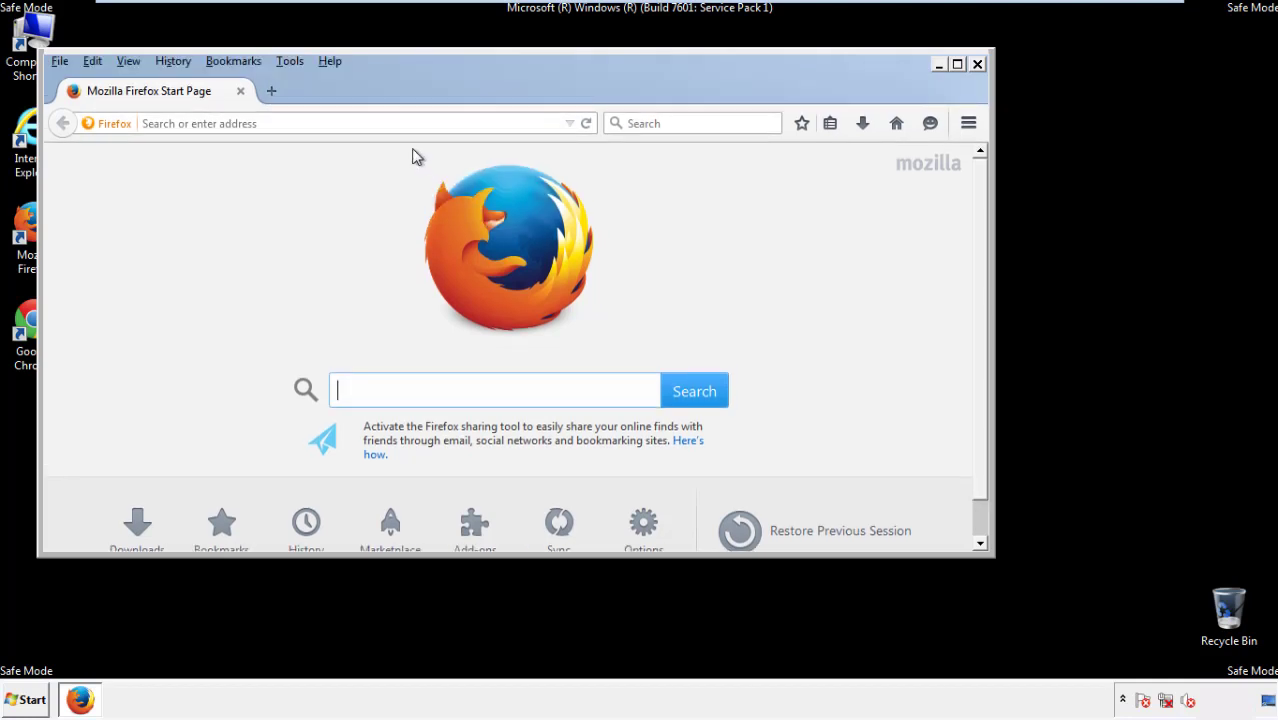
Clear all Firefox history for the Everything range, including offline data and site preferences.
click(176, 62)
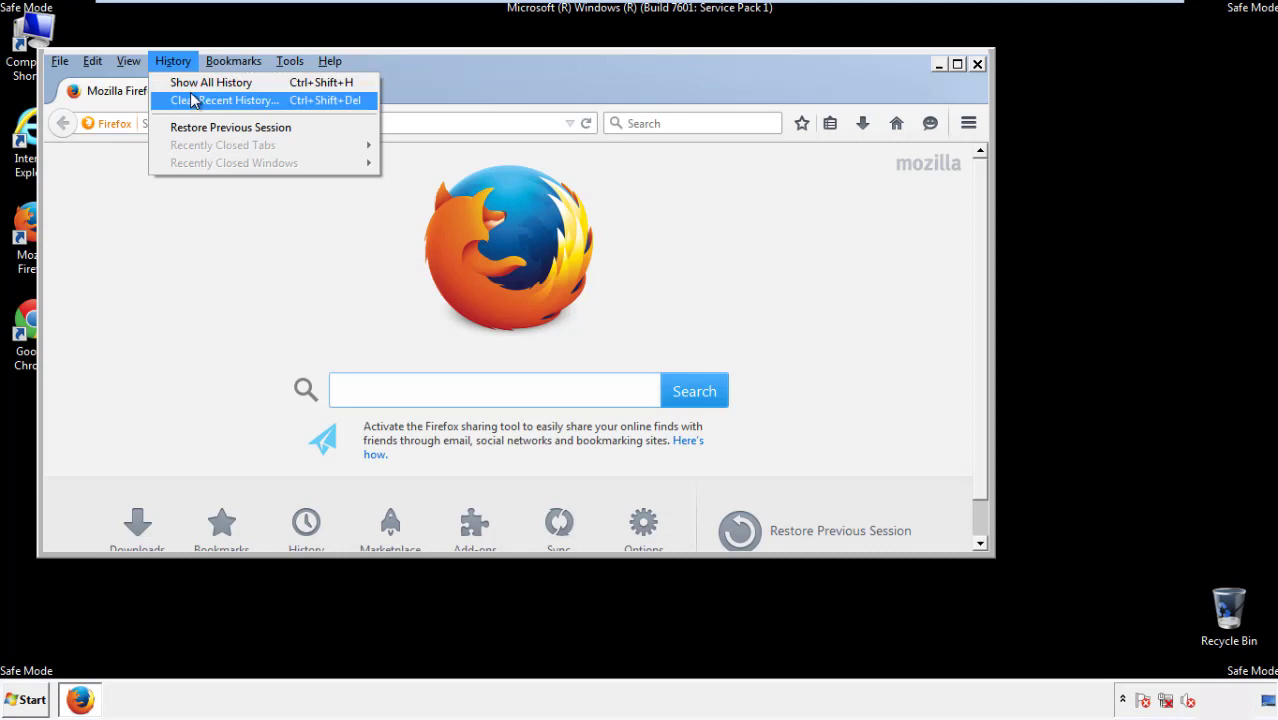
click(193, 100)
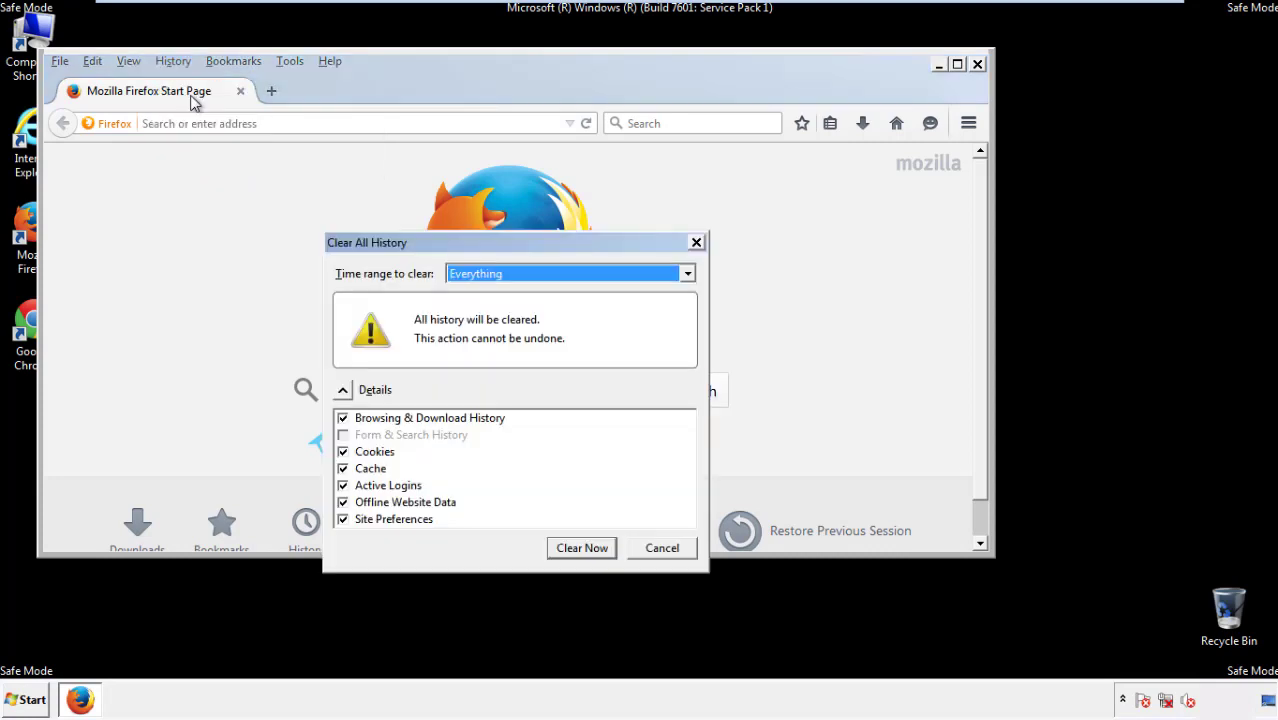
click(474, 276)
click(479, 375)
click(343, 502)
click(343, 502)
click(343, 520)
click(343, 520)
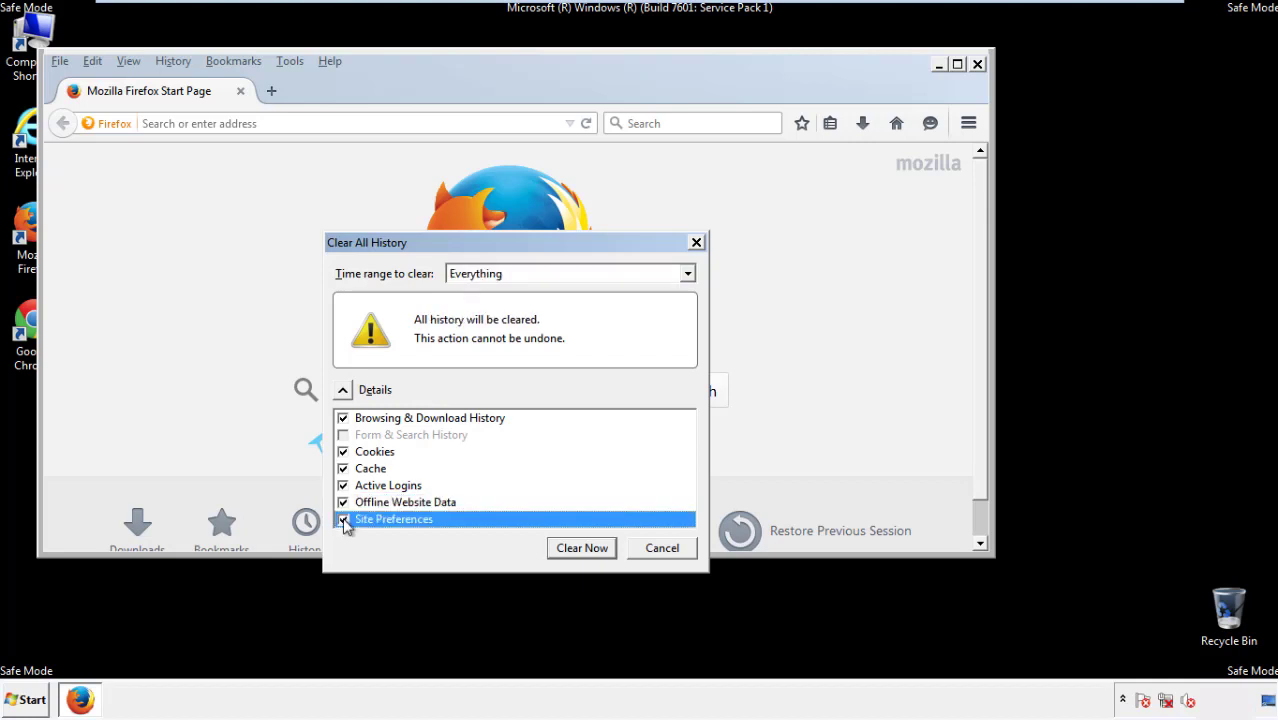
click(581, 550)
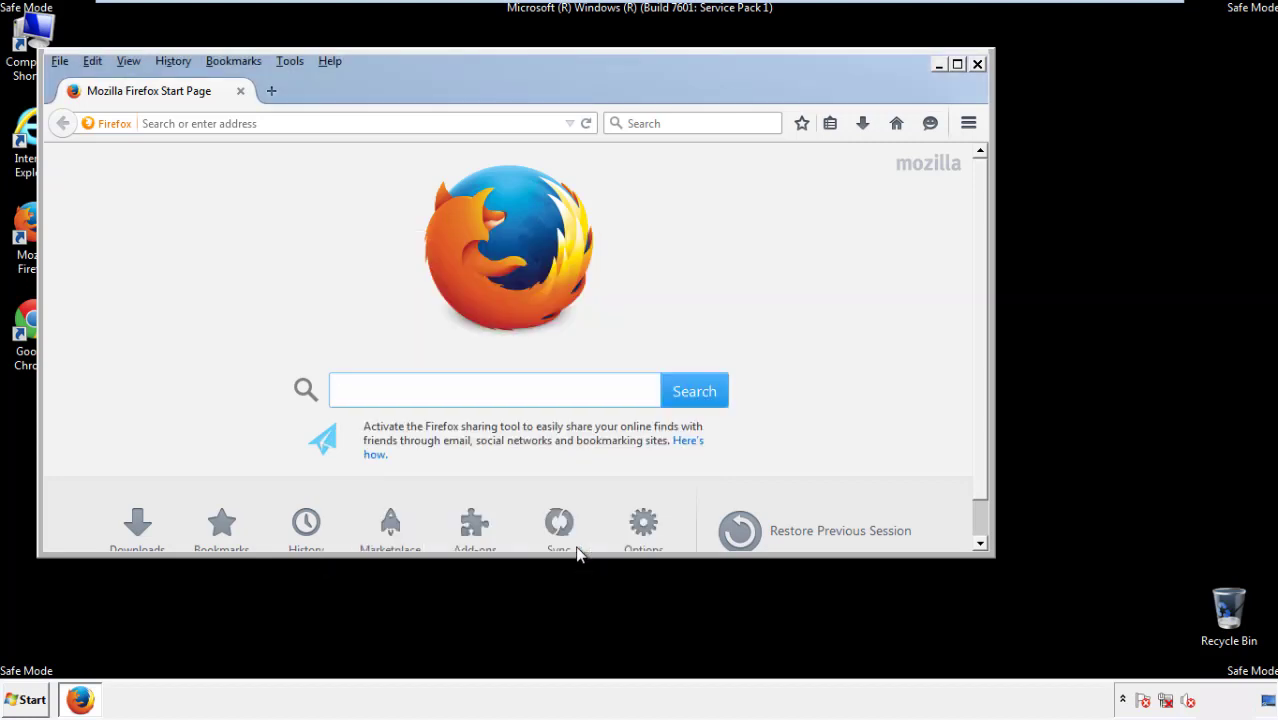
Refresh Firefox to its defaults from Troubleshooting Information, finish the import, then close Firefox.
click(329, 61)
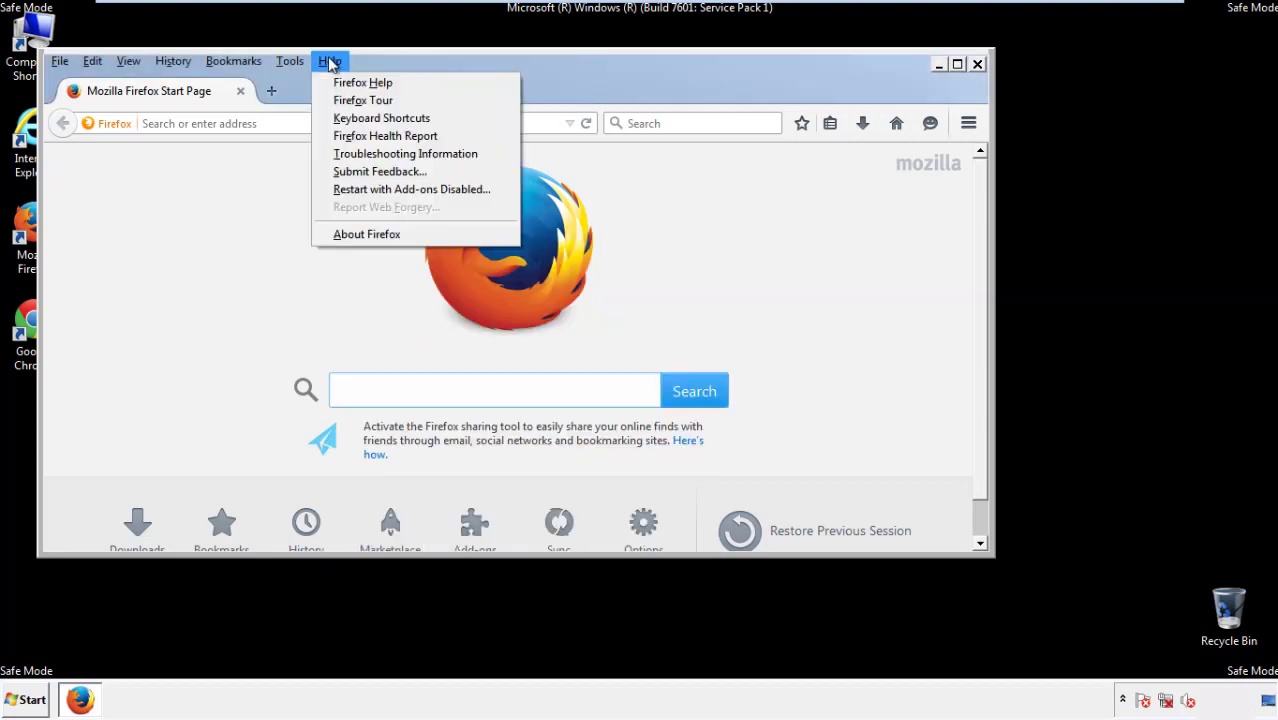
click(369, 154)
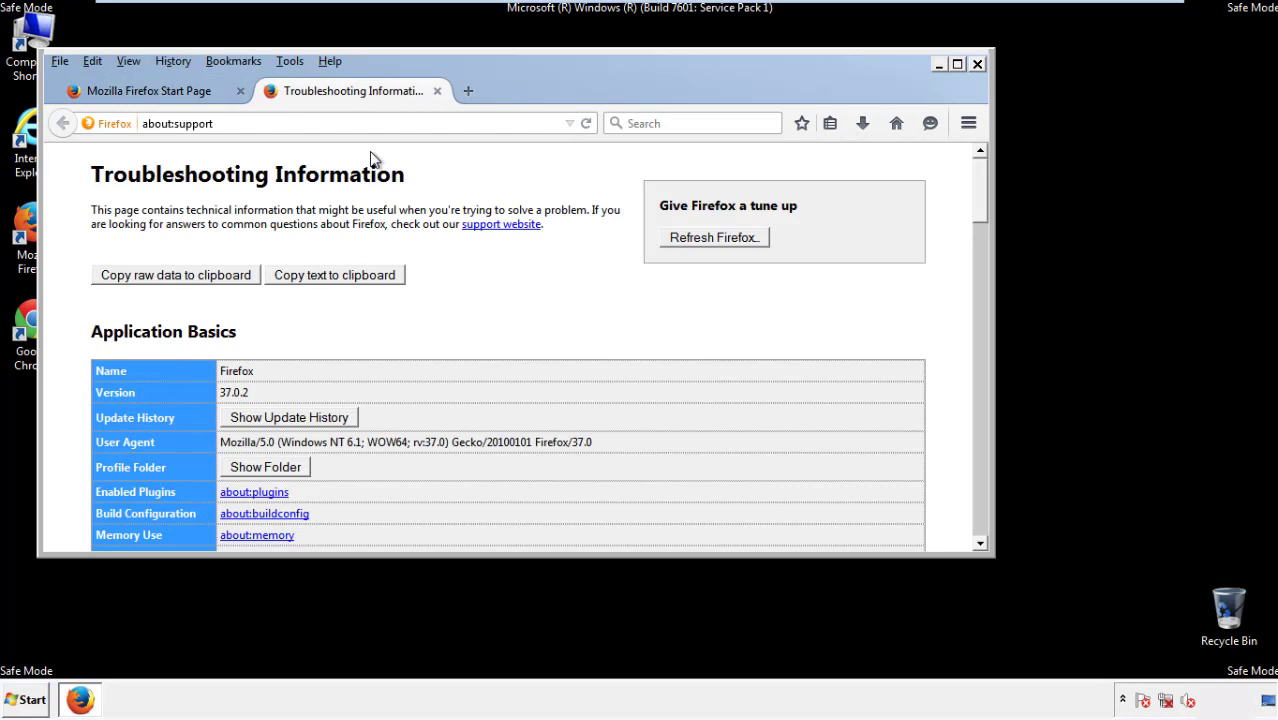
click(741, 240)
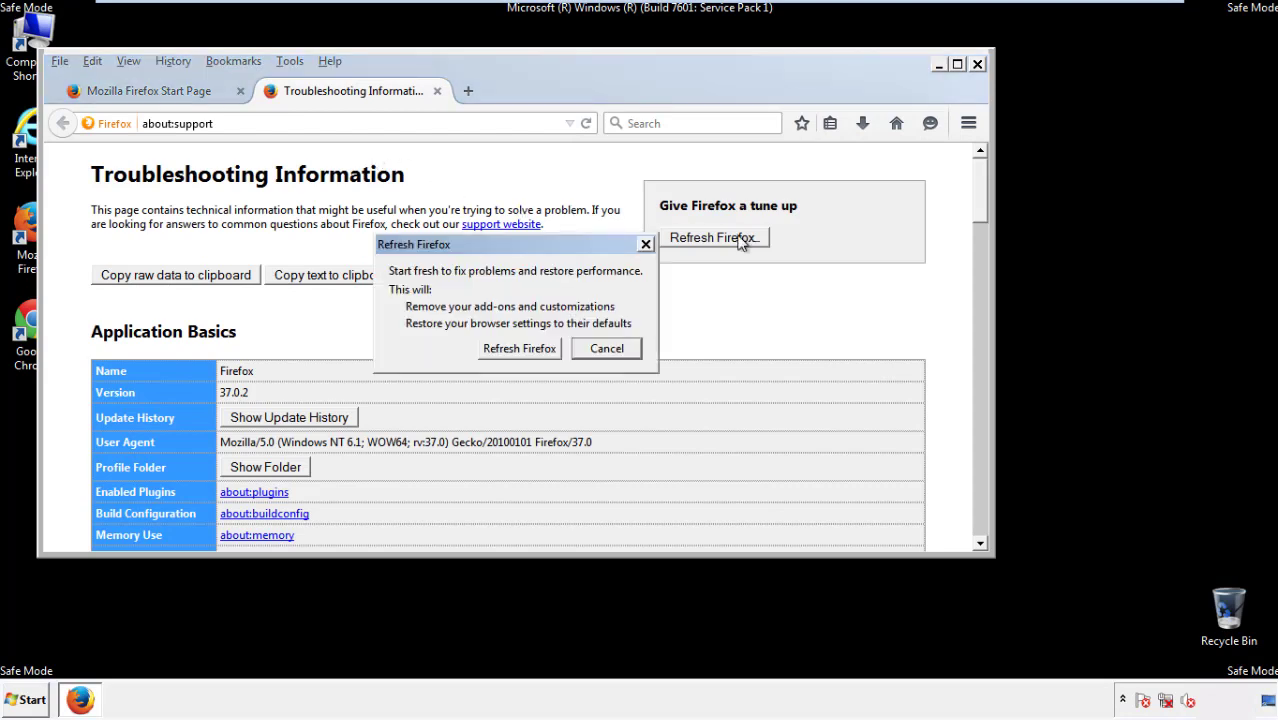
click(519, 347)
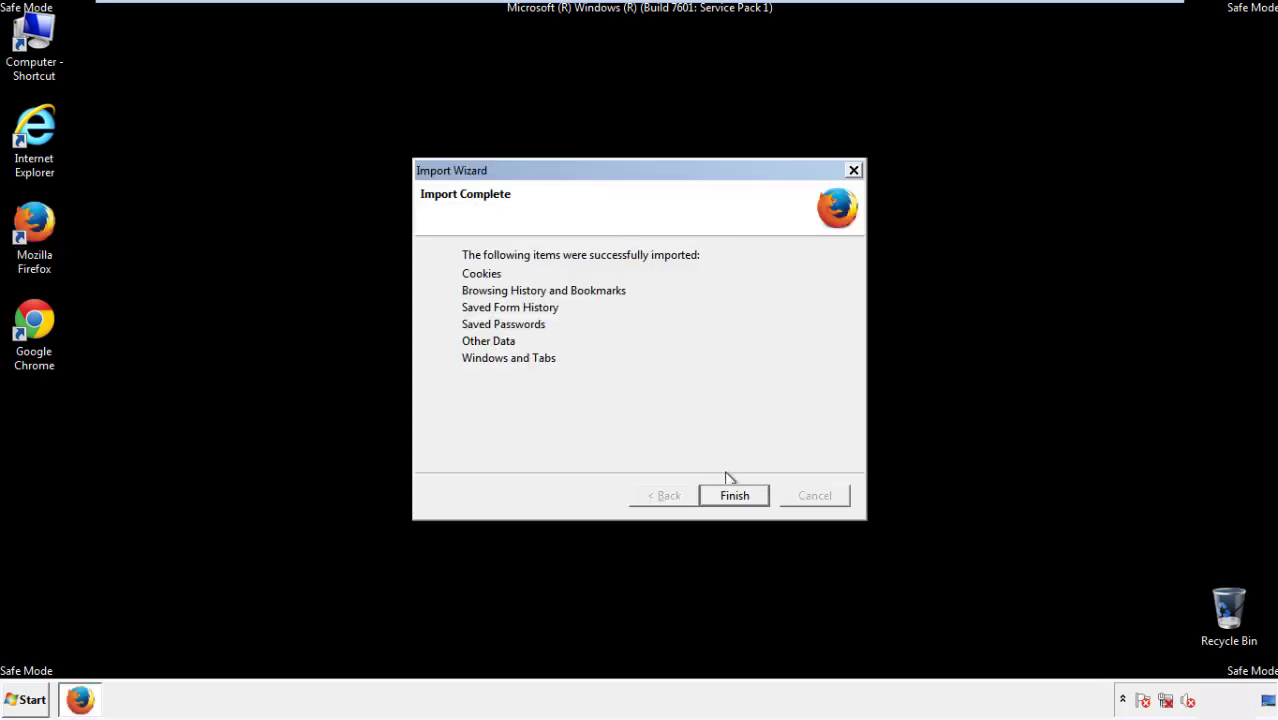
click(735, 497)
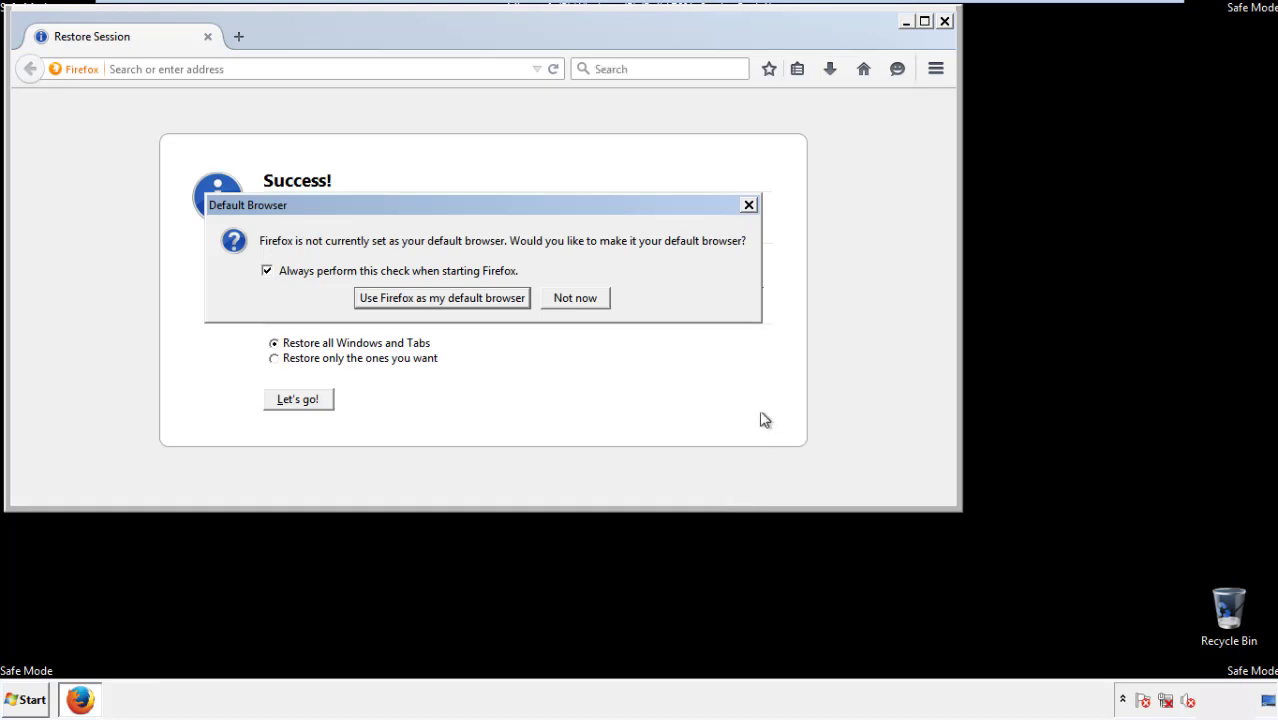
click(575, 300)
click(944, 21)
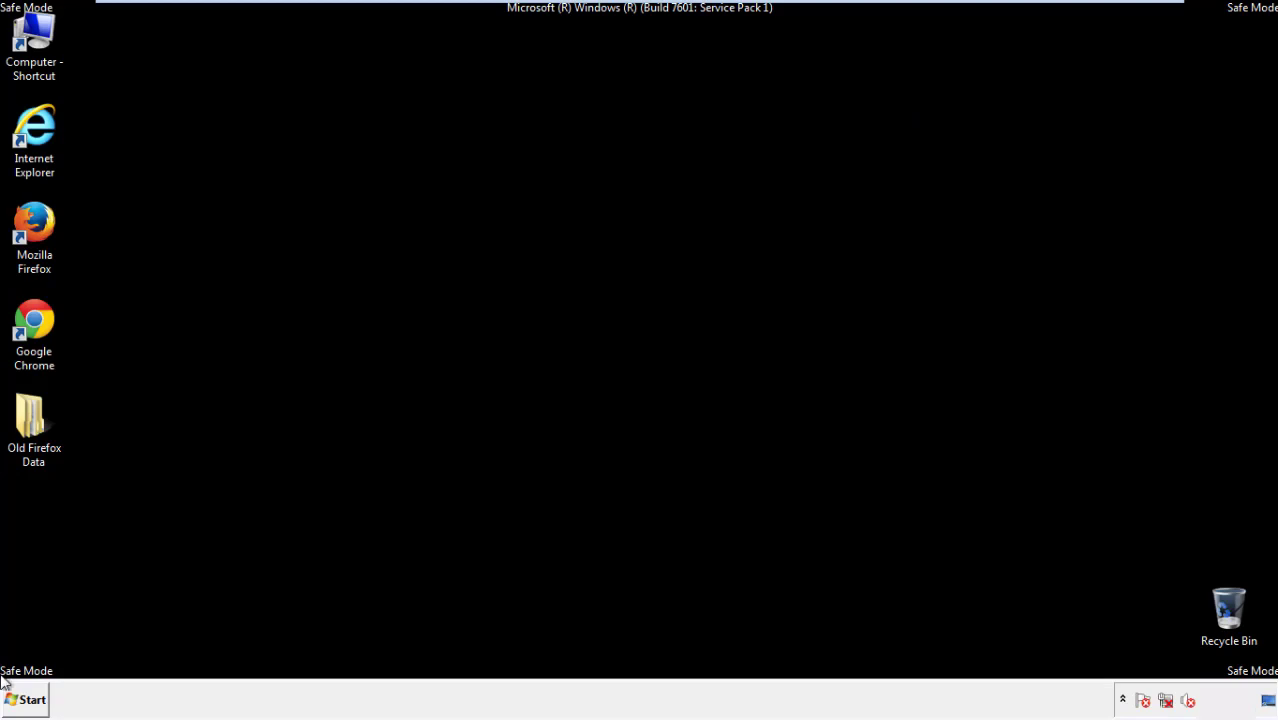
Launch Chrome, stop the default-browser prompt, and go to the History page in Settings.
click(30, 318)
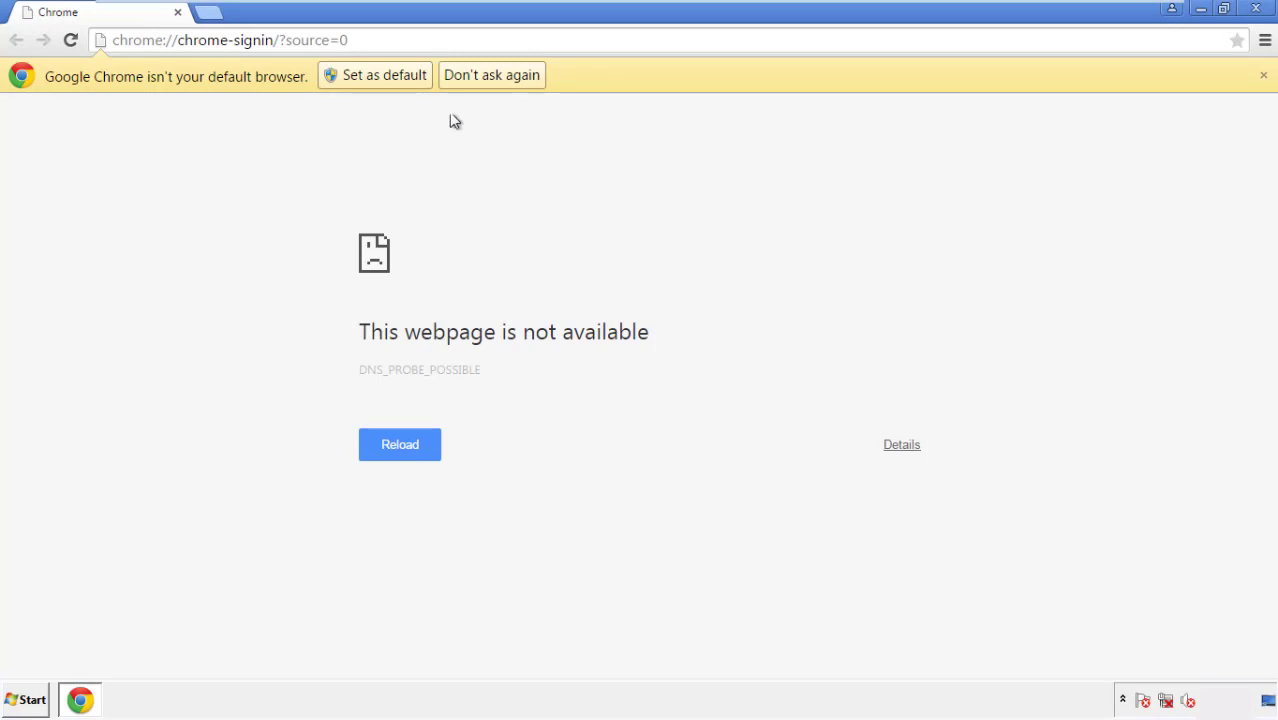
click(514, 76)
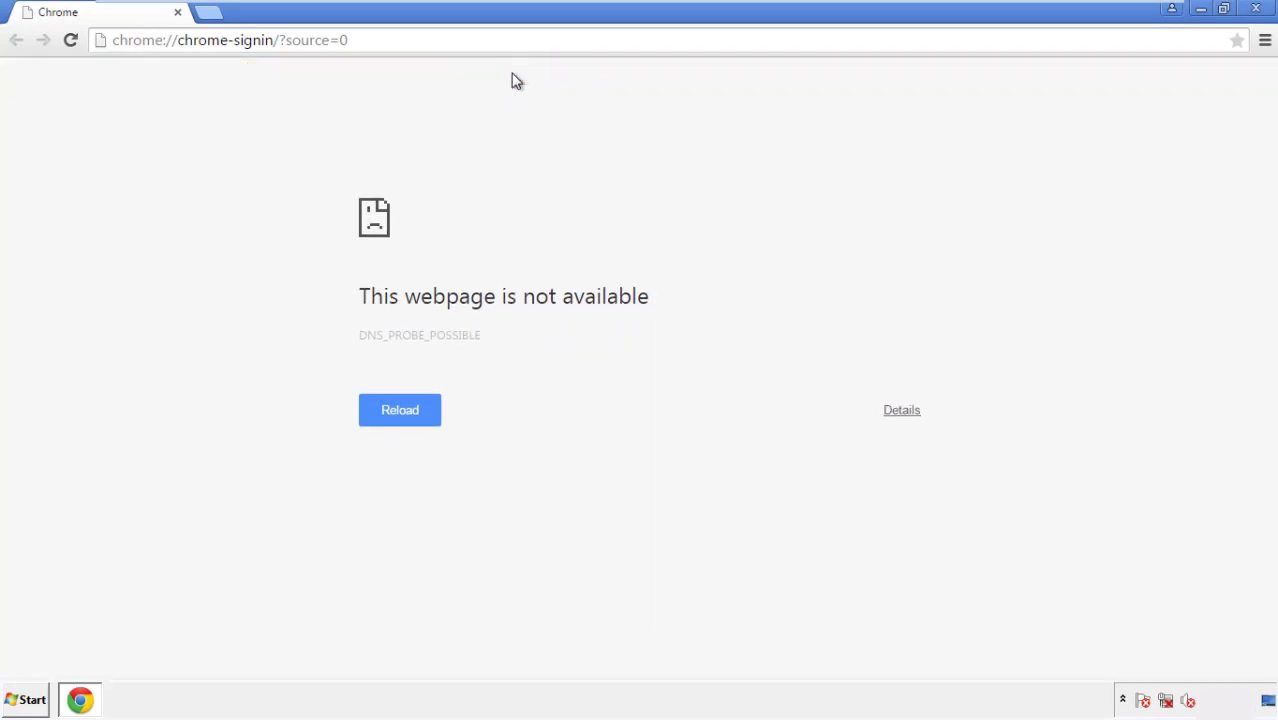
click(1265, 41)
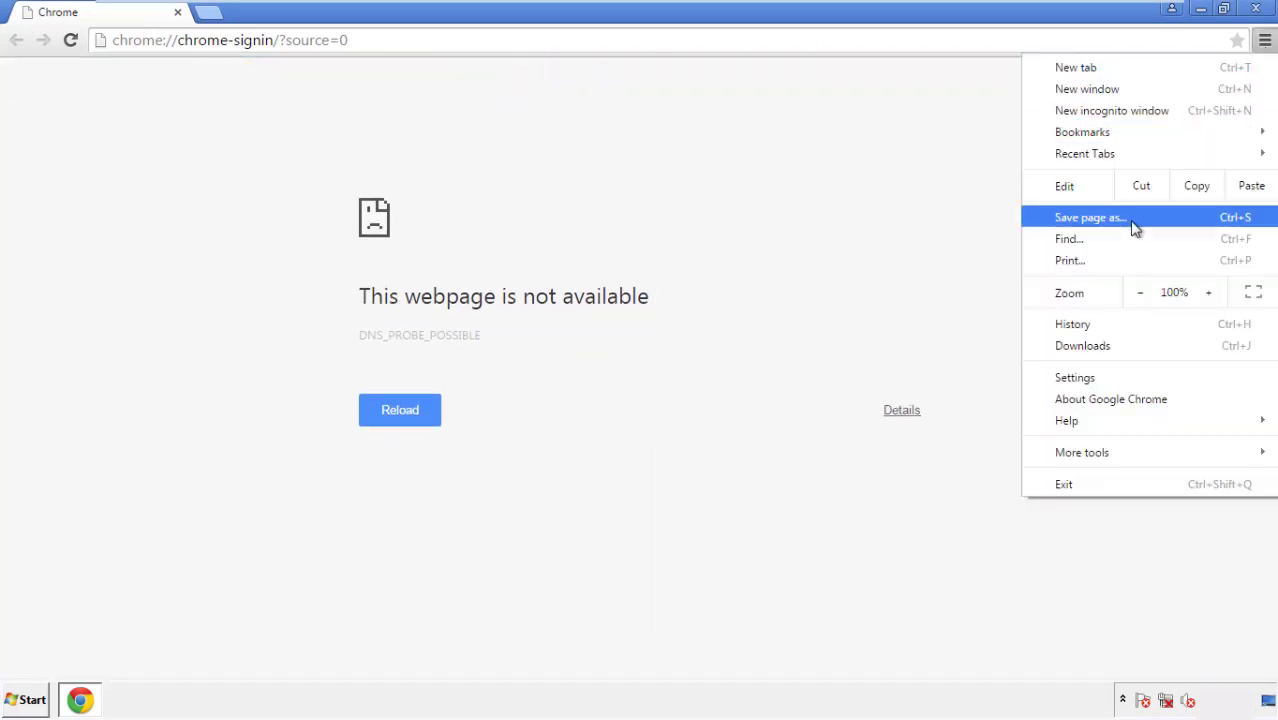
click(1080, 377)
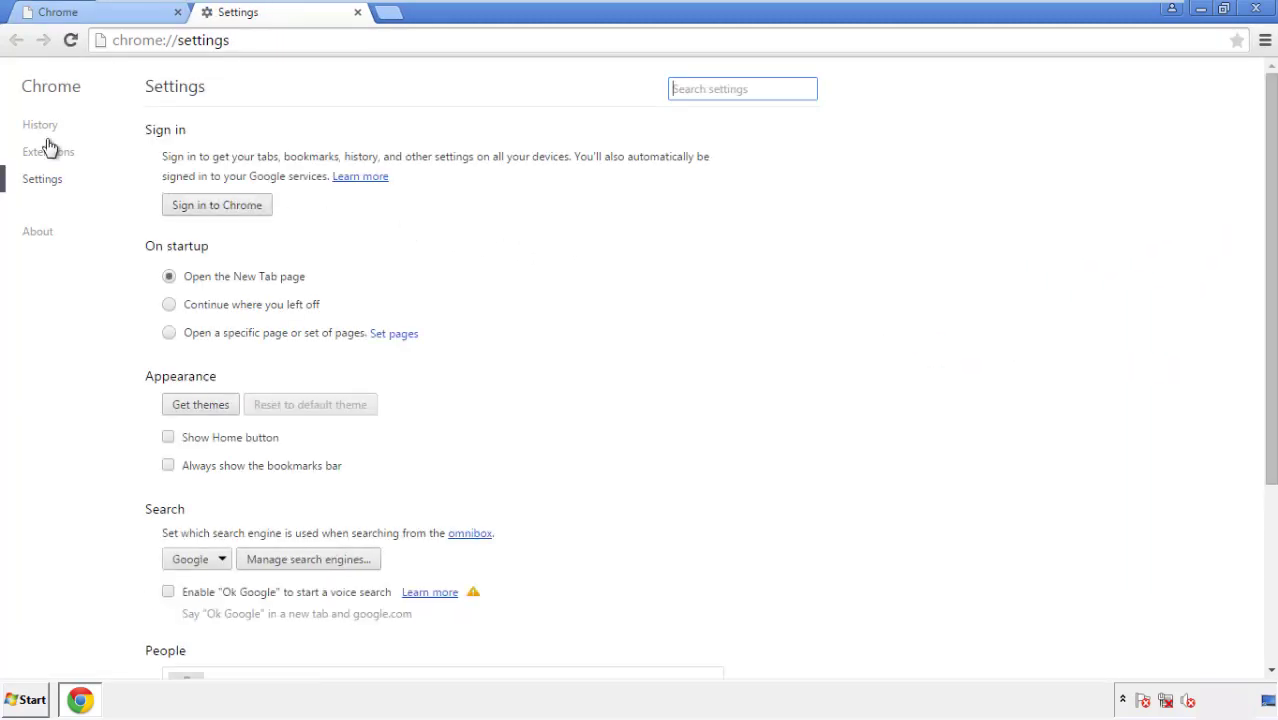
click(45, 127)
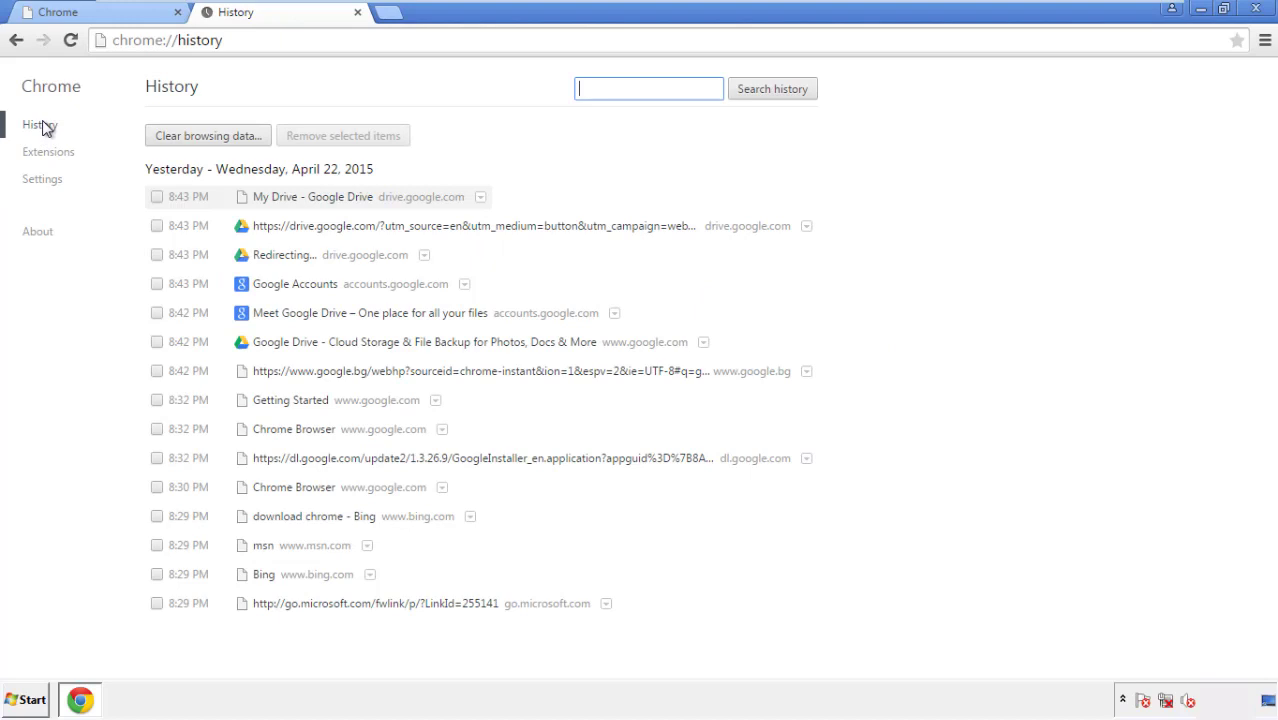
Clear Chrome browsing data from the beginning of time, including autofill form data.
click(192, 139)
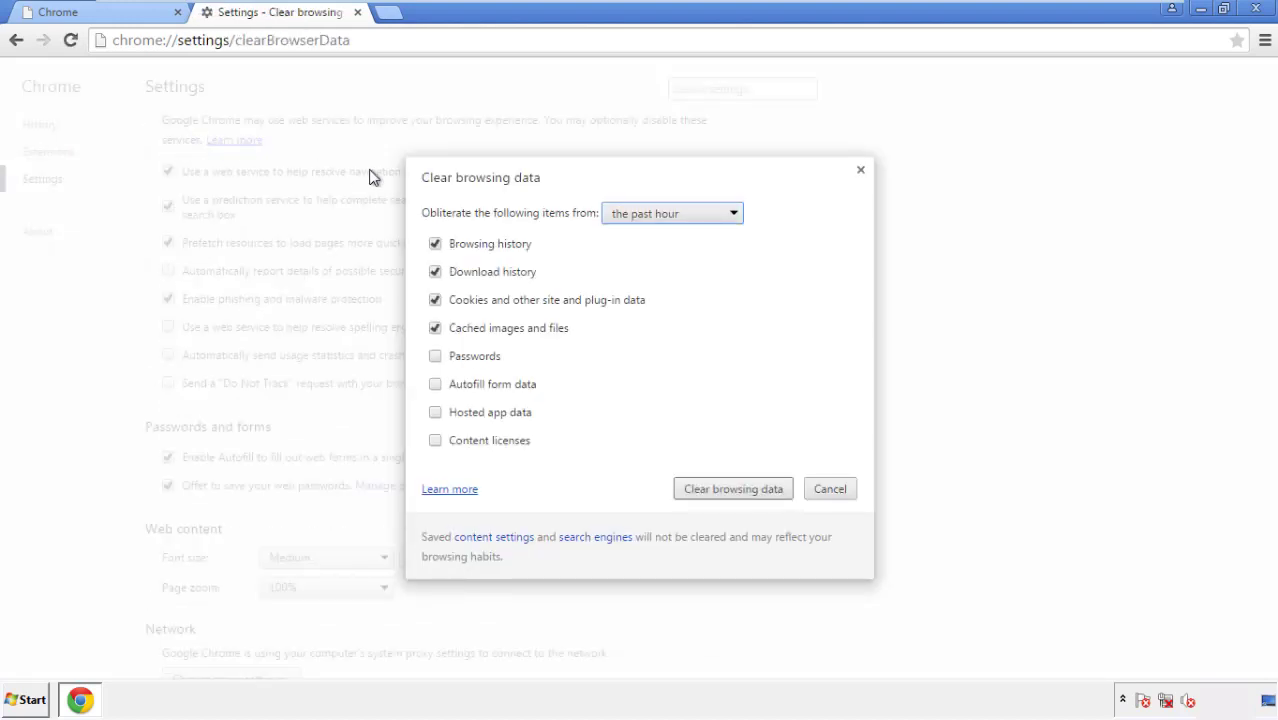
click(643, 215)
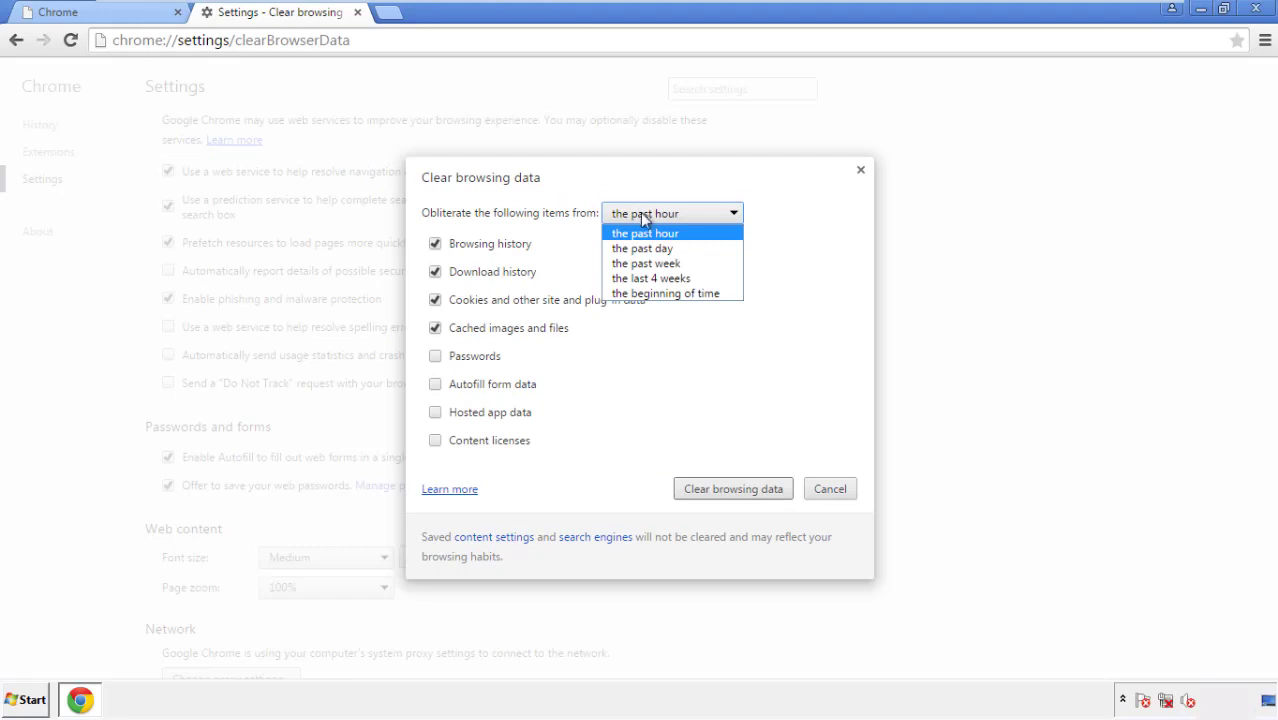
click(641, 294)
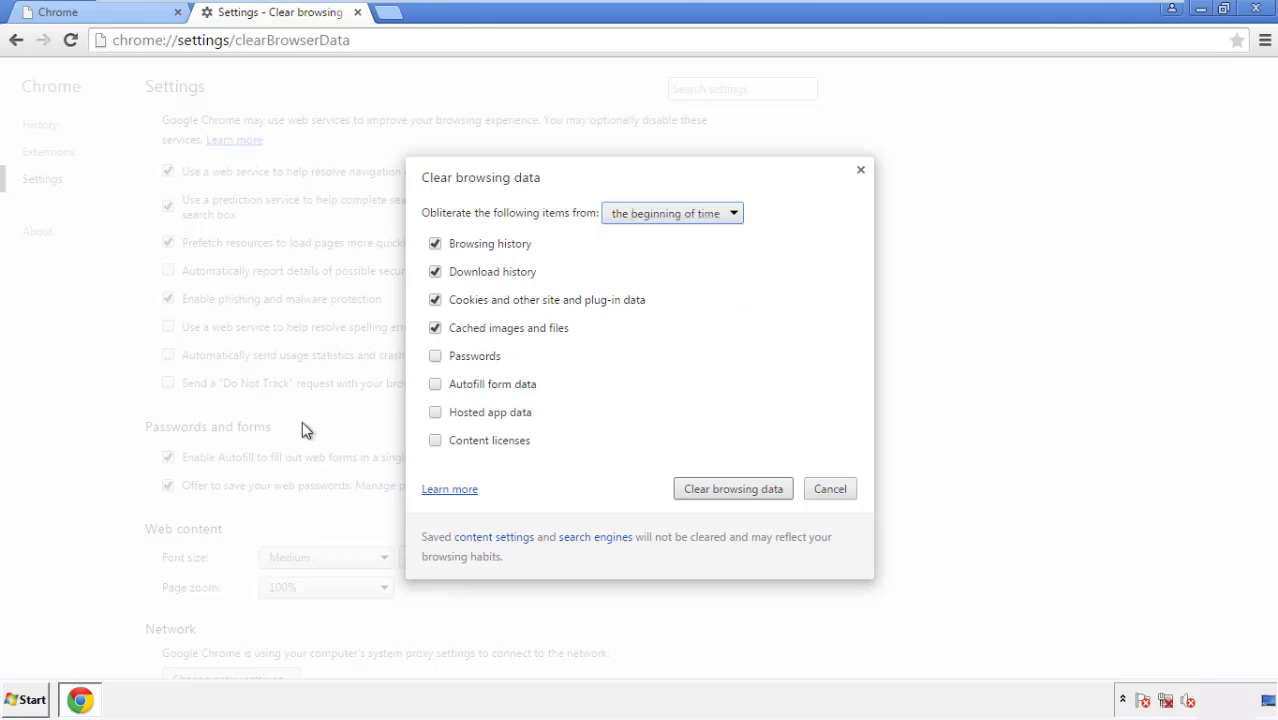
click(437, 386)
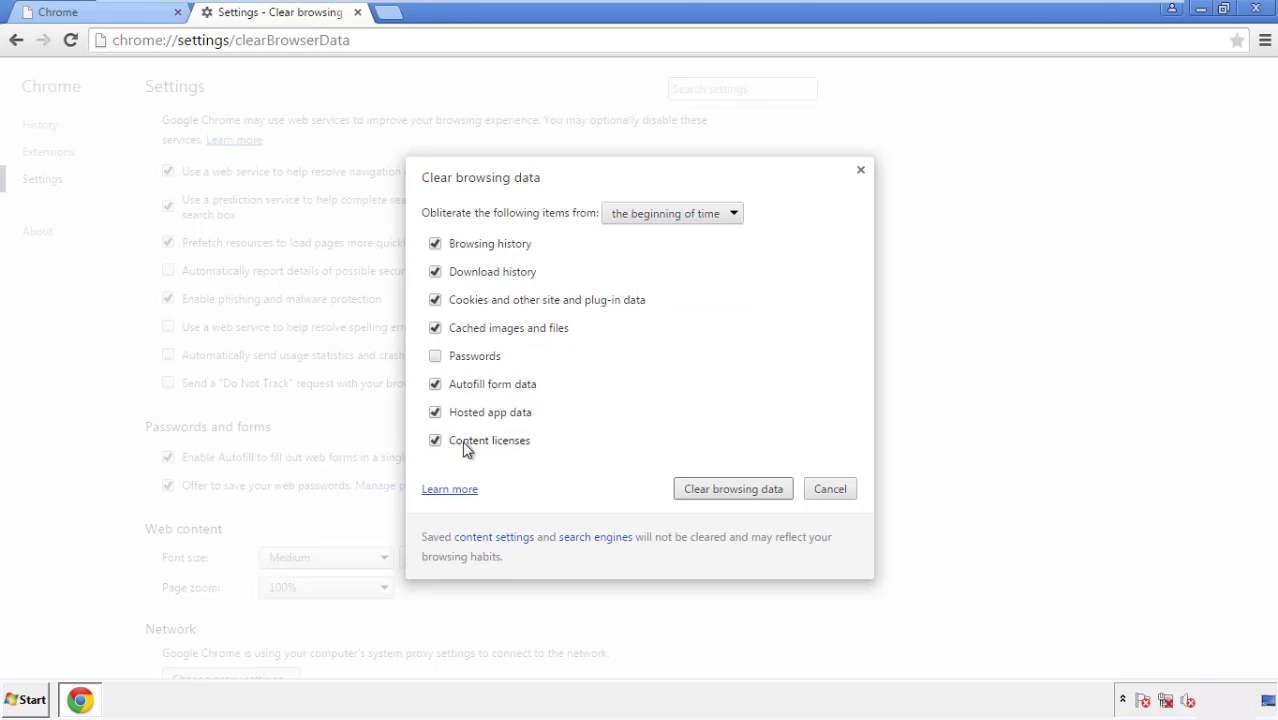
click(716, 493)
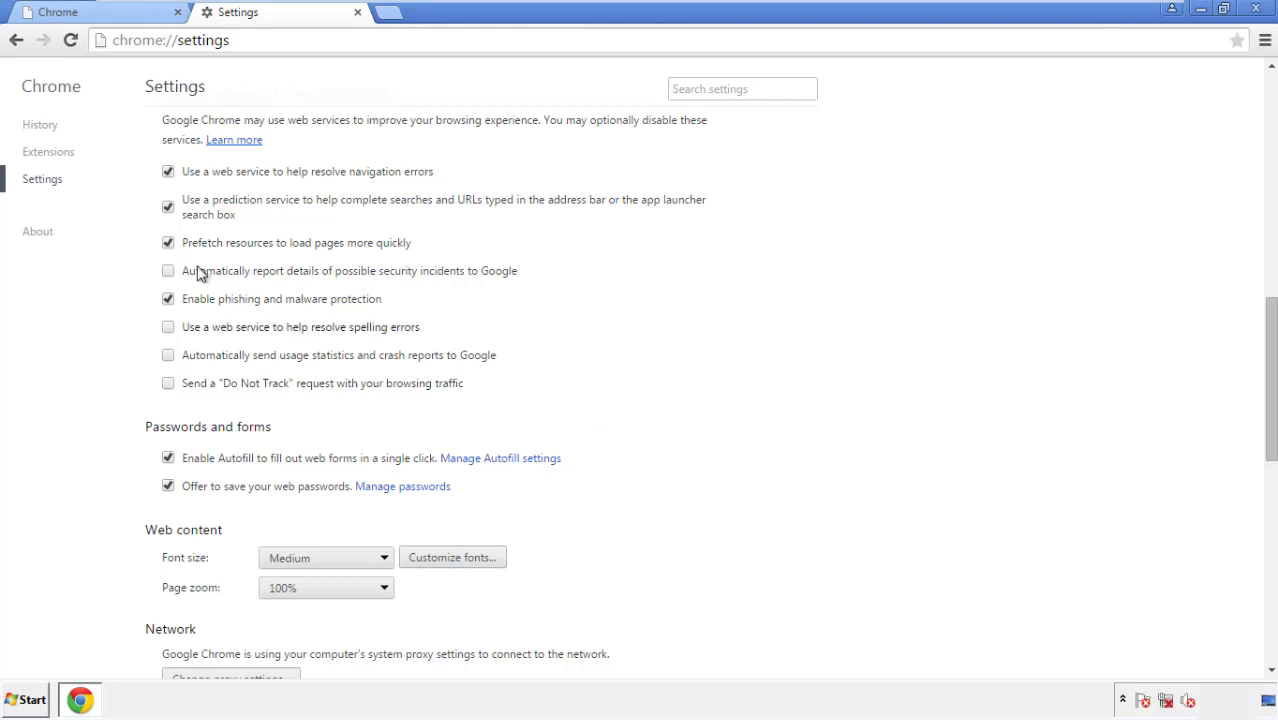
Reset Chrome settings to their original defaults and close the browser.
drag(1270, 318, 1267, 536)
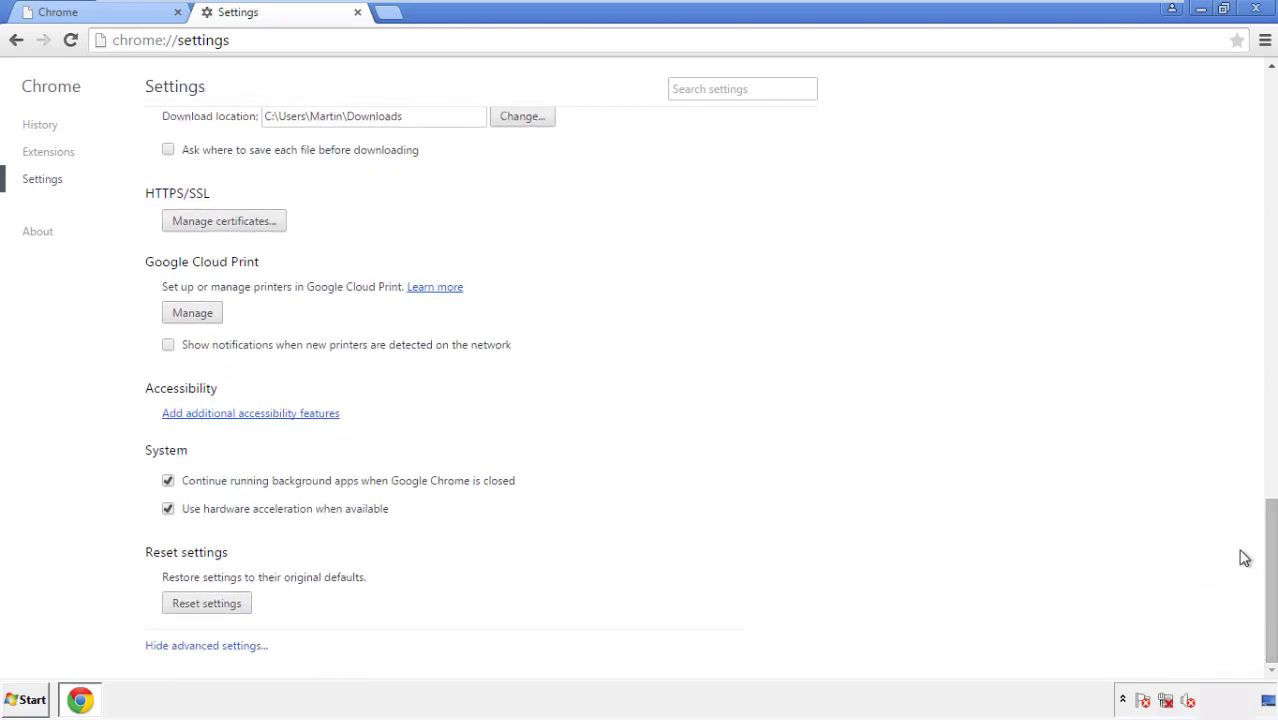
click(240, 607)
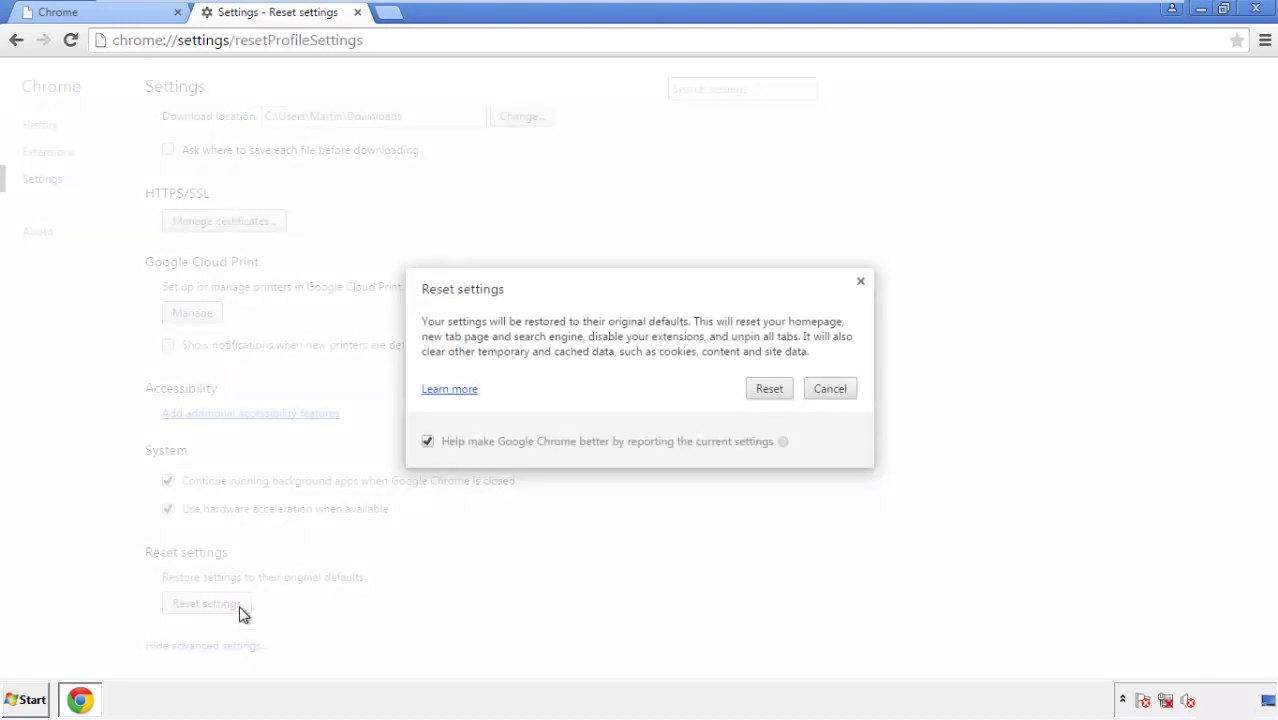
click(770, 389)
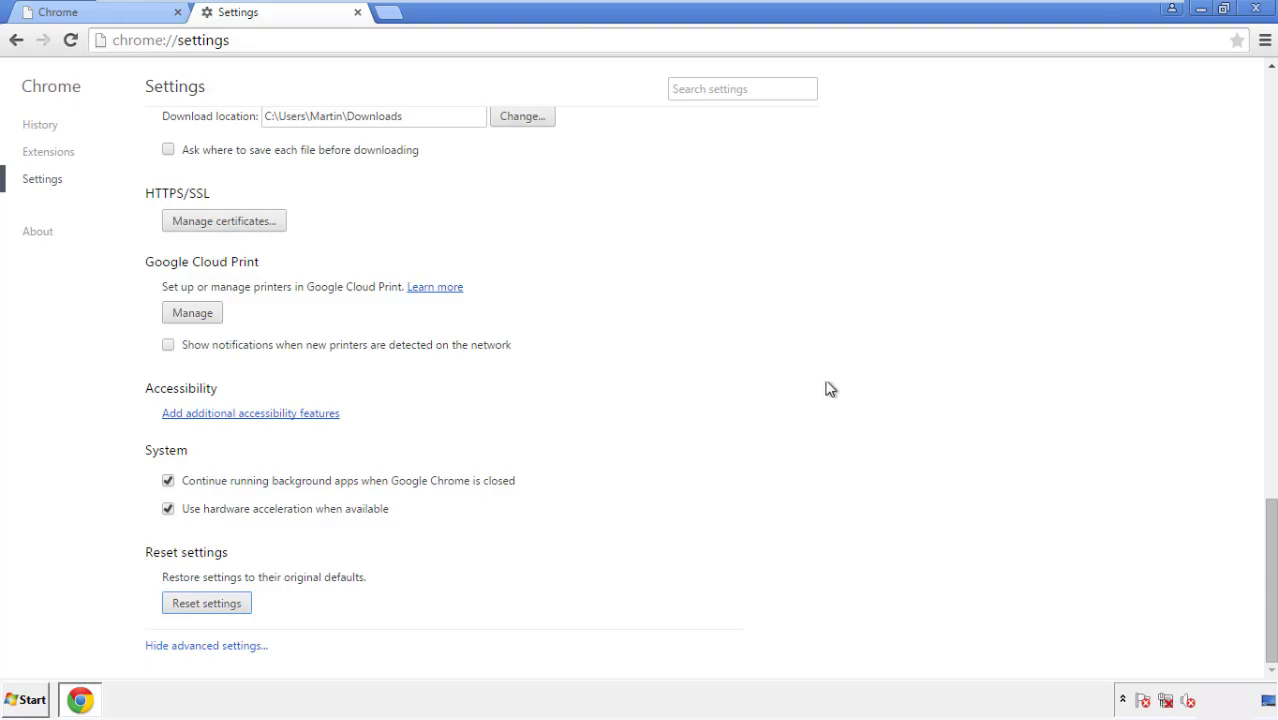
click(1254, 8)
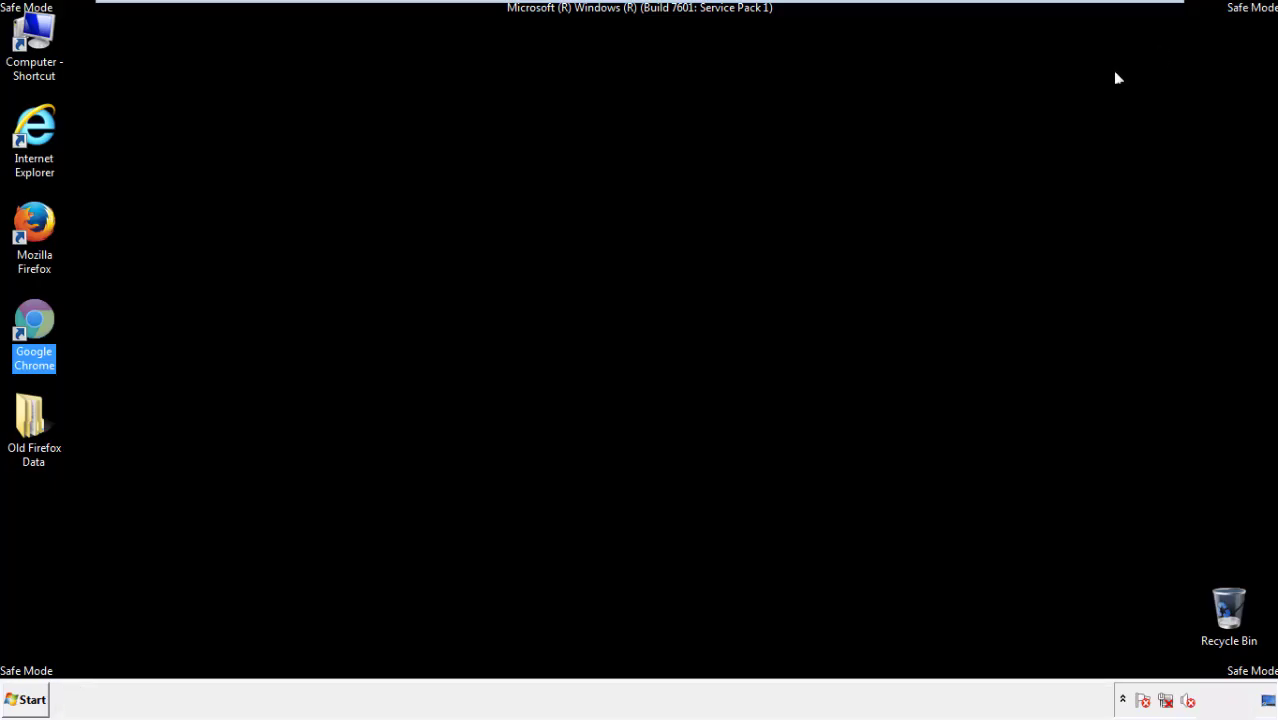
Remove the Search Mine extension from Firefox's Add-ons Extensions list, then close Firefox.
click(688, 324)
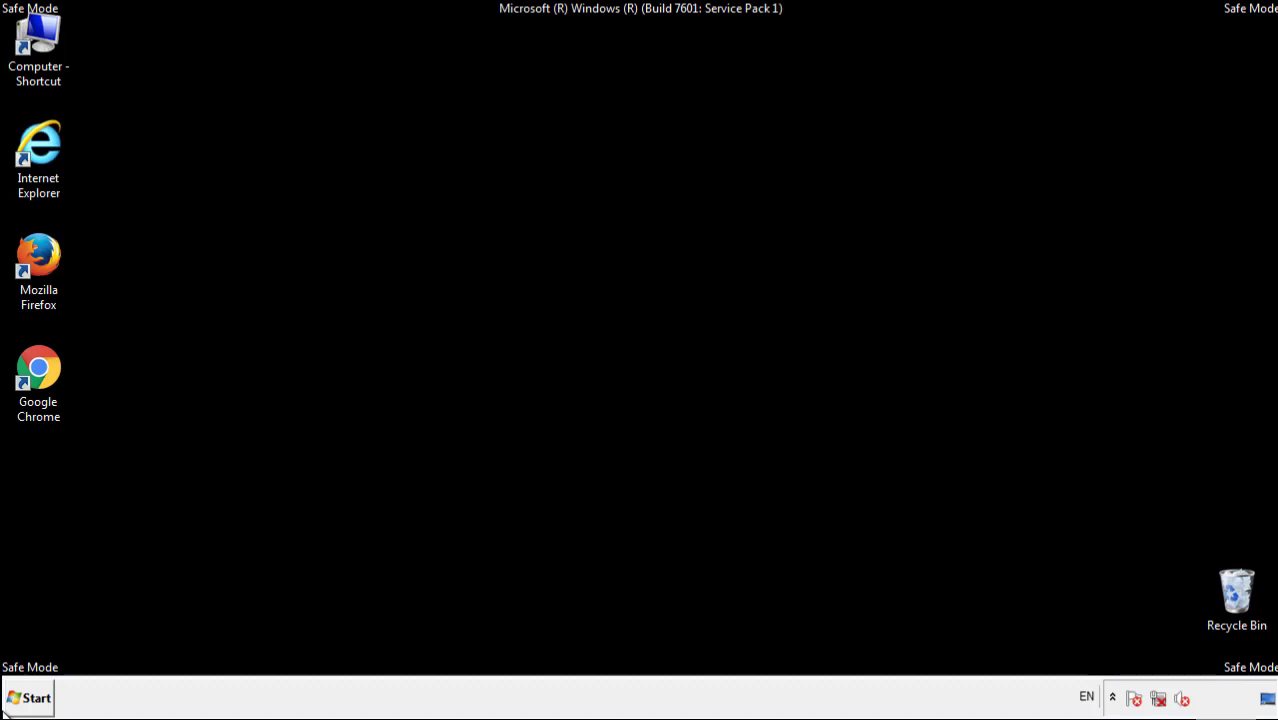
double_click(49, 250)
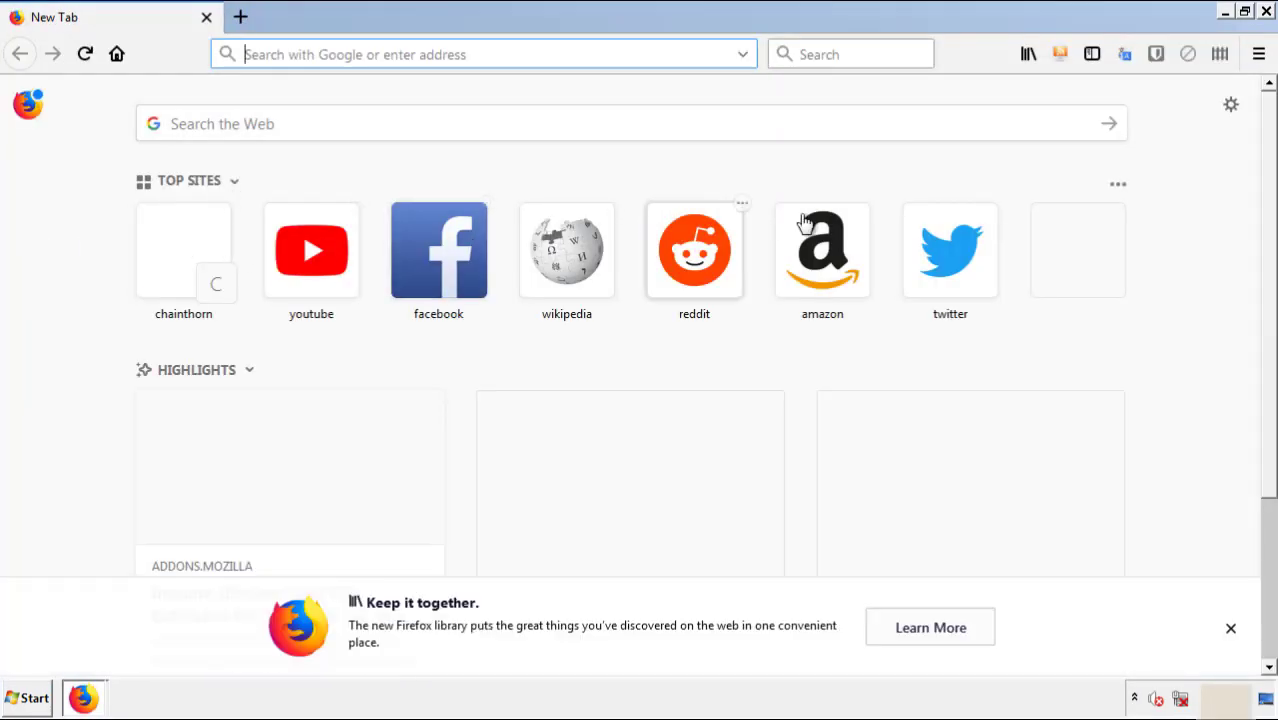
click(1258, 54)
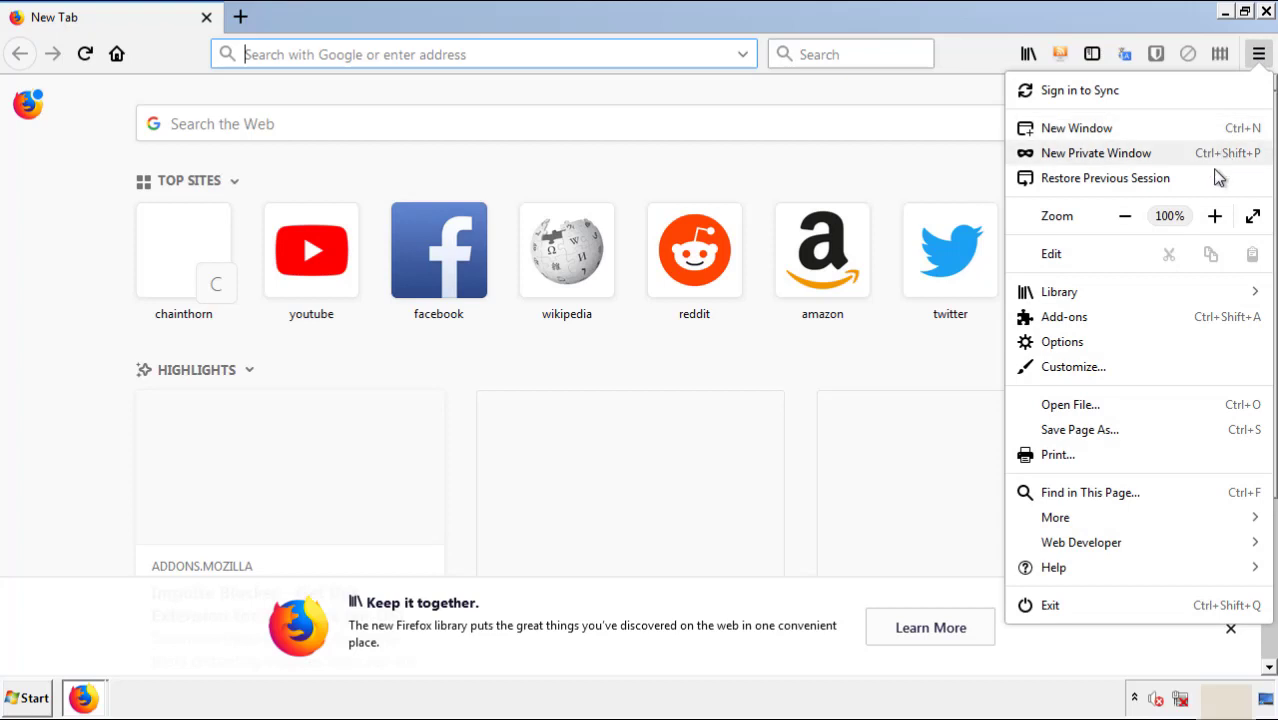
click(1064, 317)
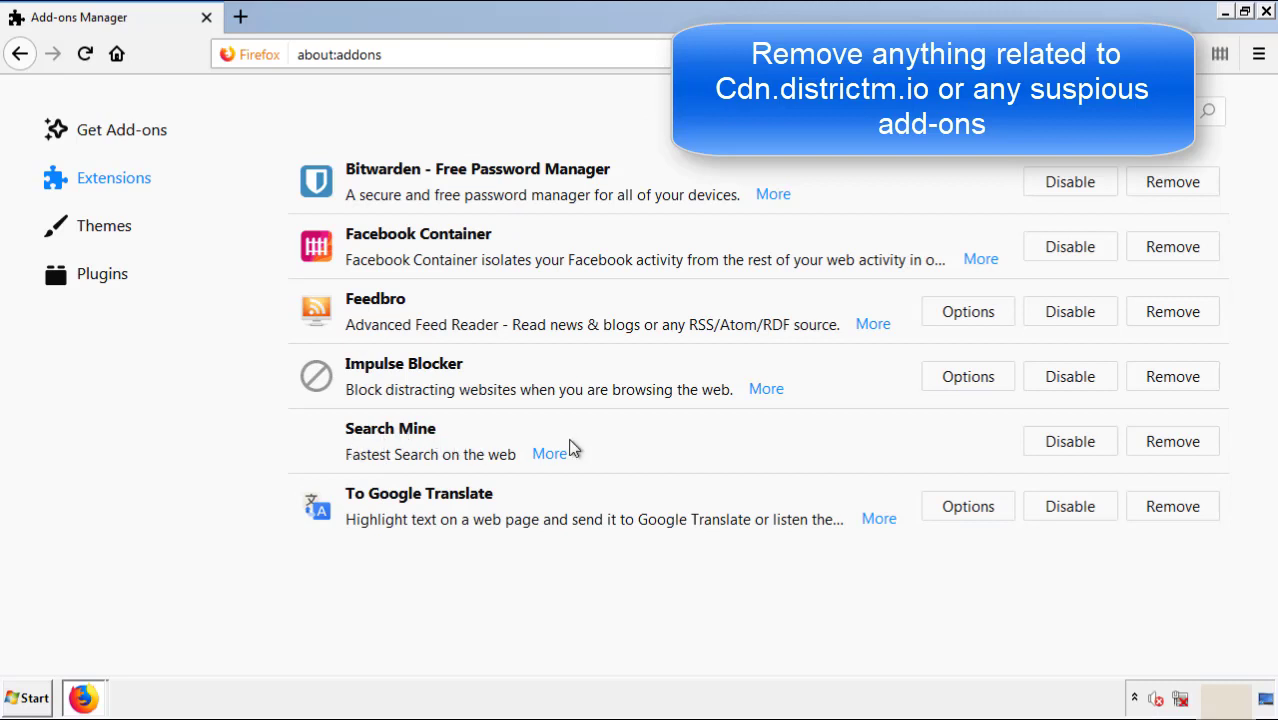
click(1167, 451)
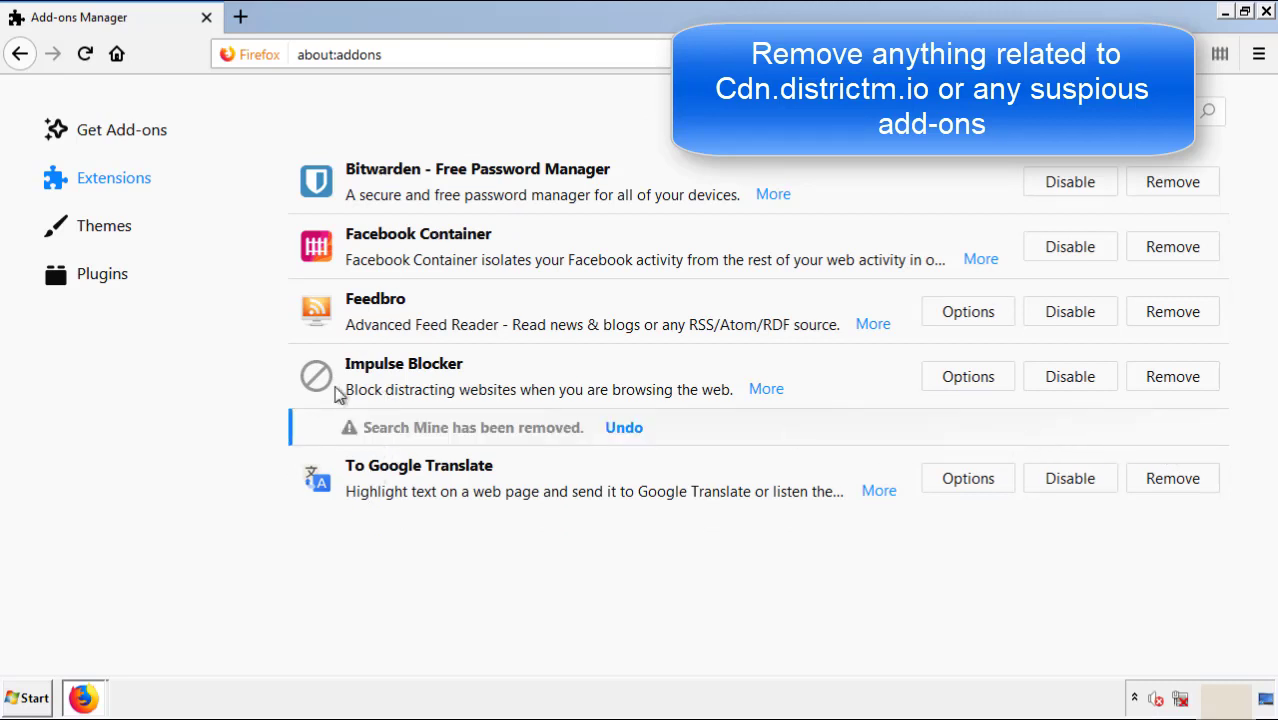
click(1266, 12)
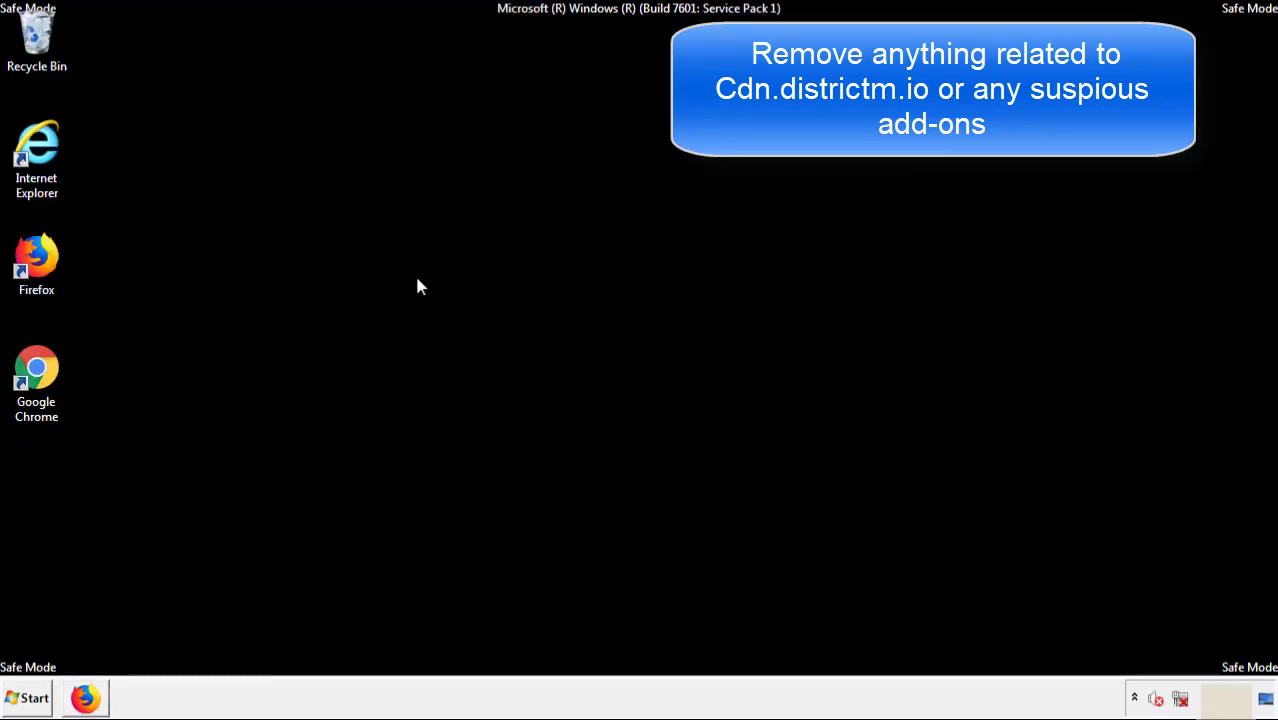
Remove the Search Mine extension from Chrome's Extensions page via More tools.
double_click(35, 388)
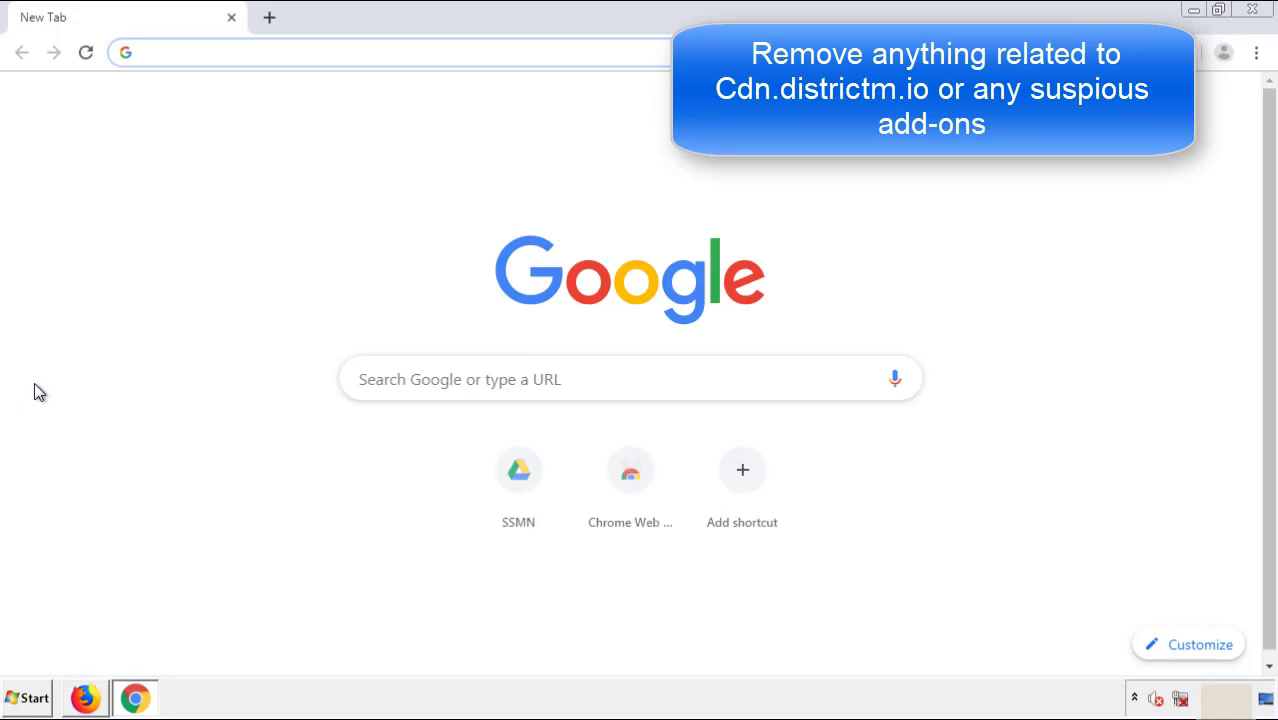
click(1256, 52)
mouse_move(1170, 350)
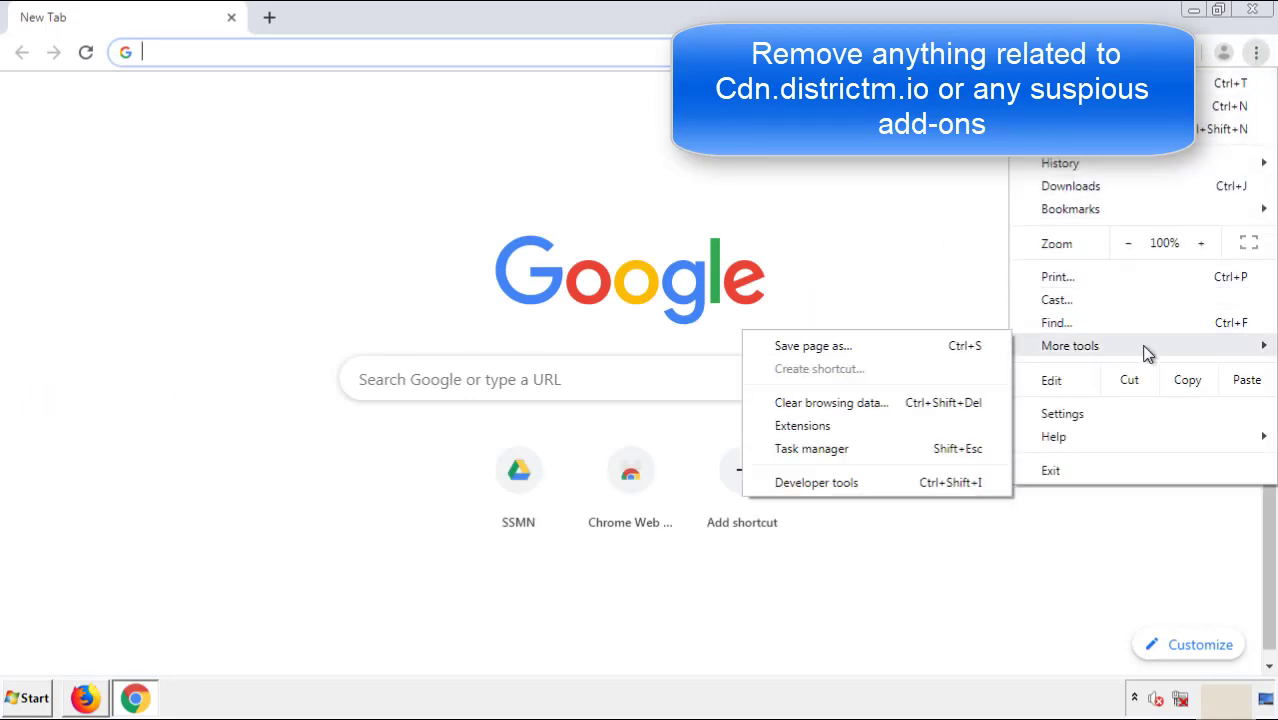
click(812, 425)
scroll(362, 334, down, 7)
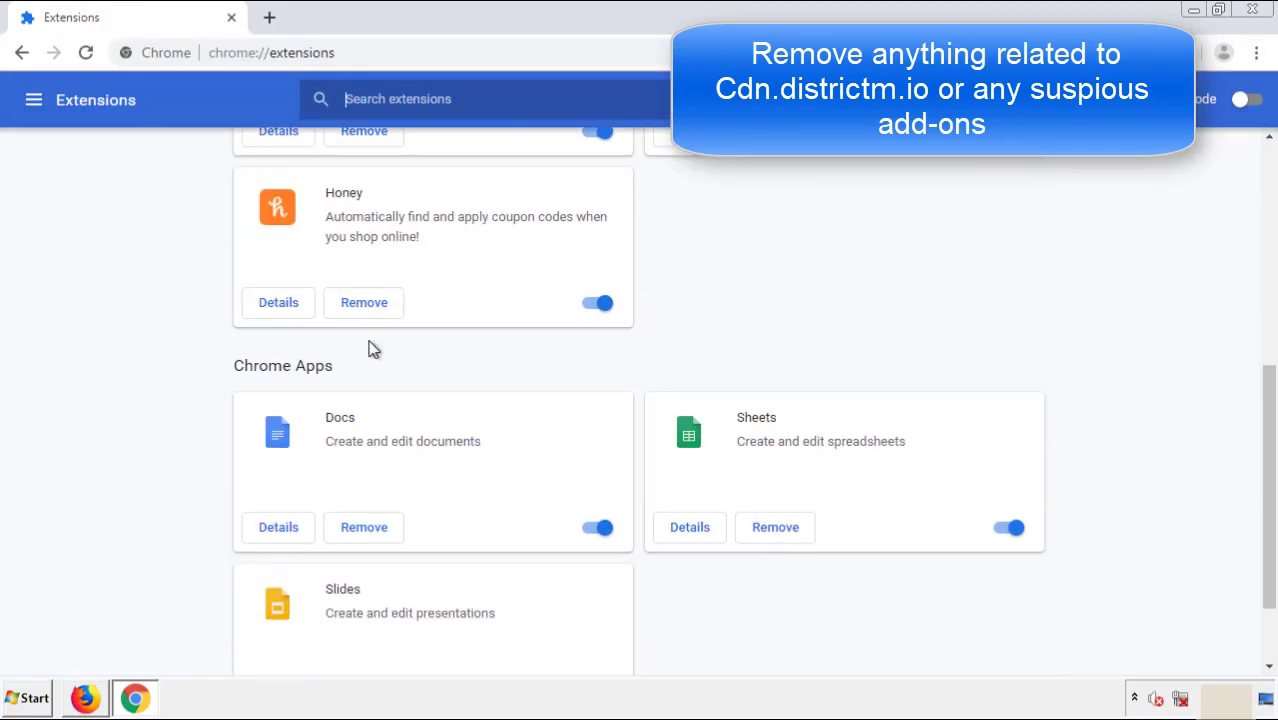
scroll(485, 365, up, 7)
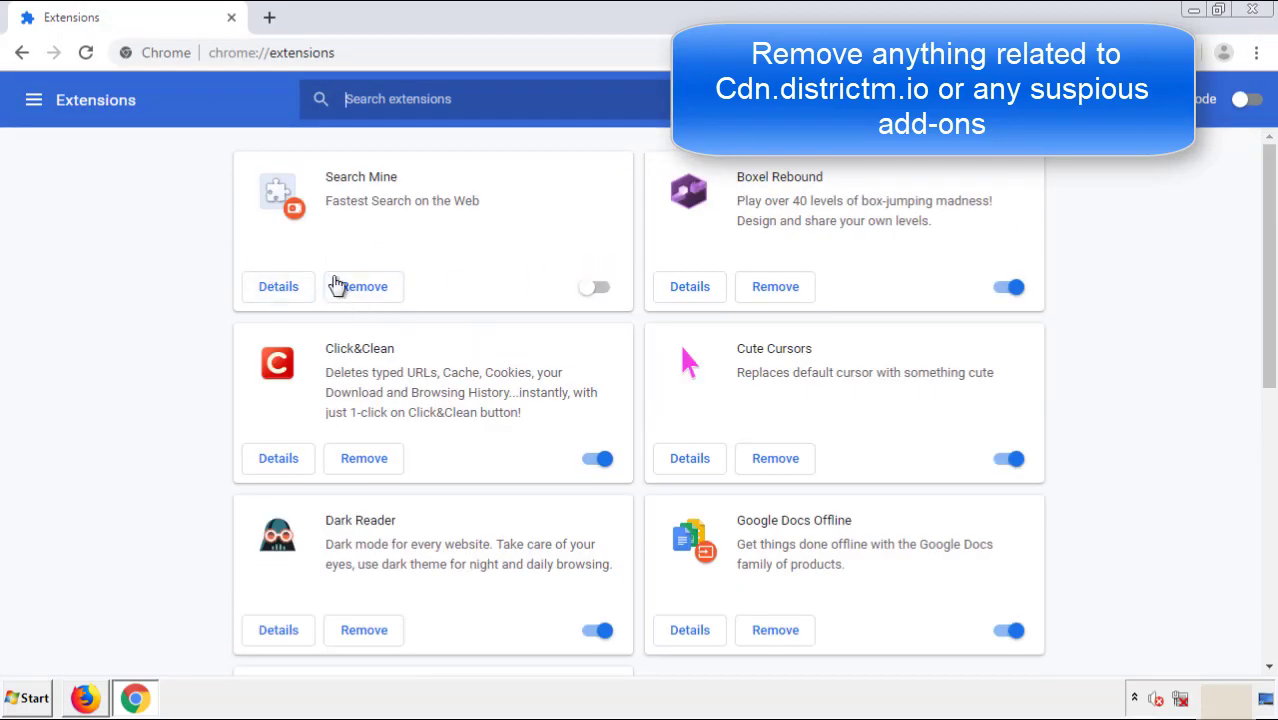
click(364, 287)
click(722, 160)
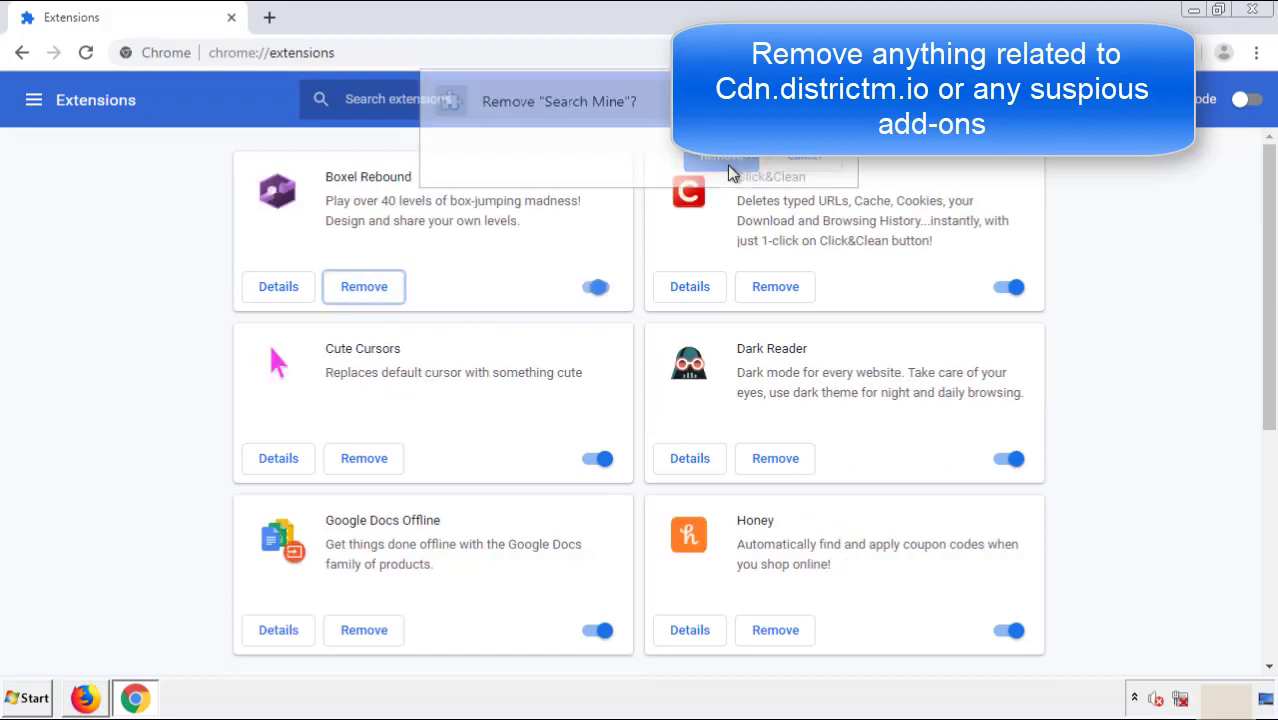
Close Chrome and restart Windows from the Start menu's Shut down options.
click(1263, 16)
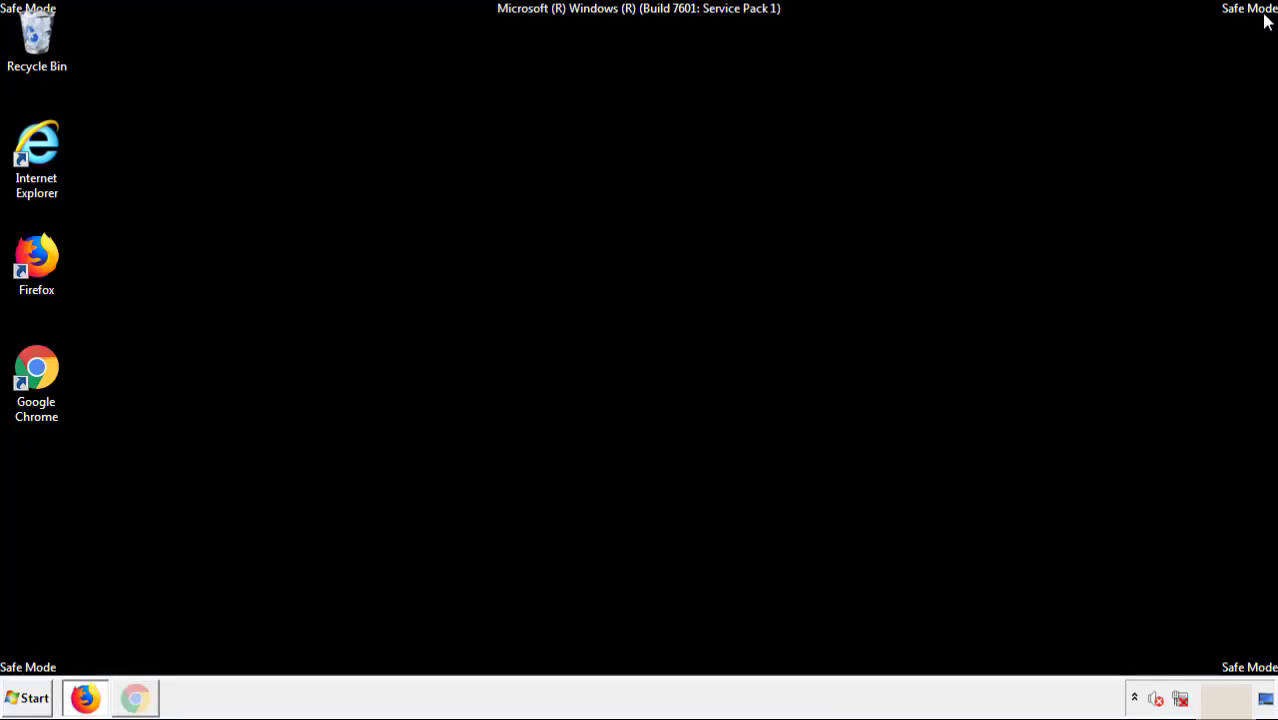
click(36, 704)
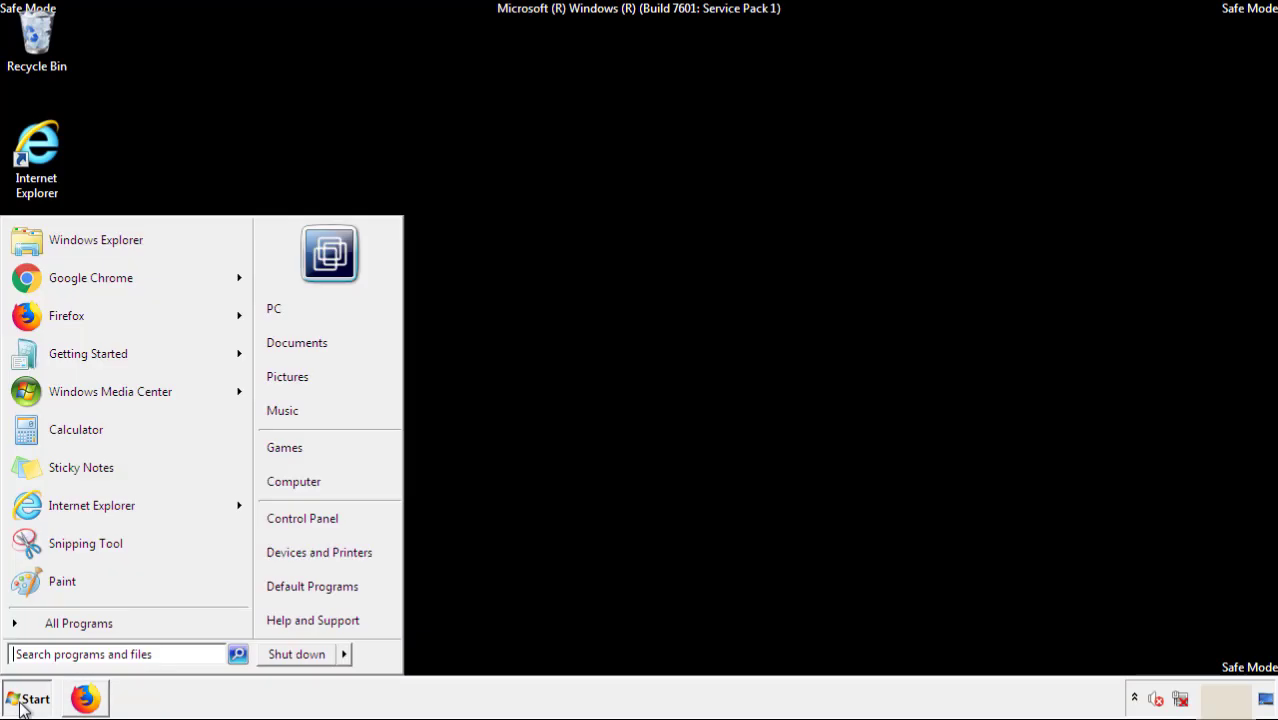
mouse_move(347, 660)
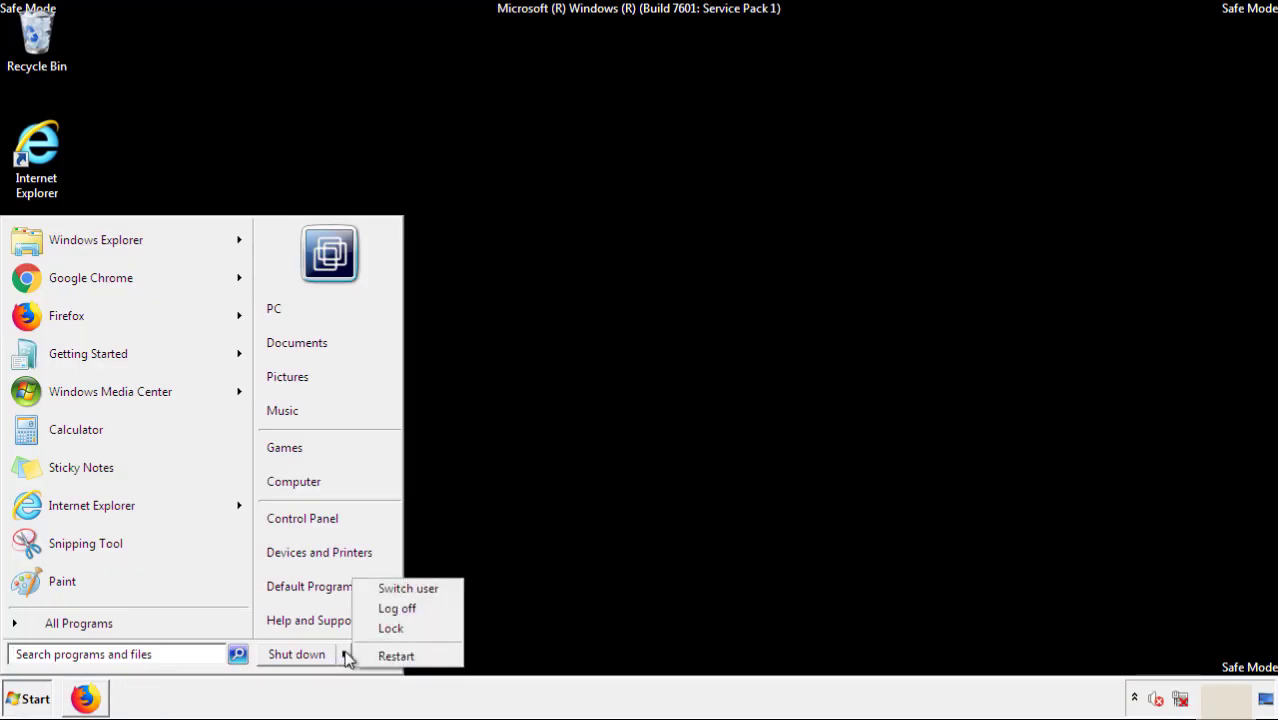
click(397, 657)
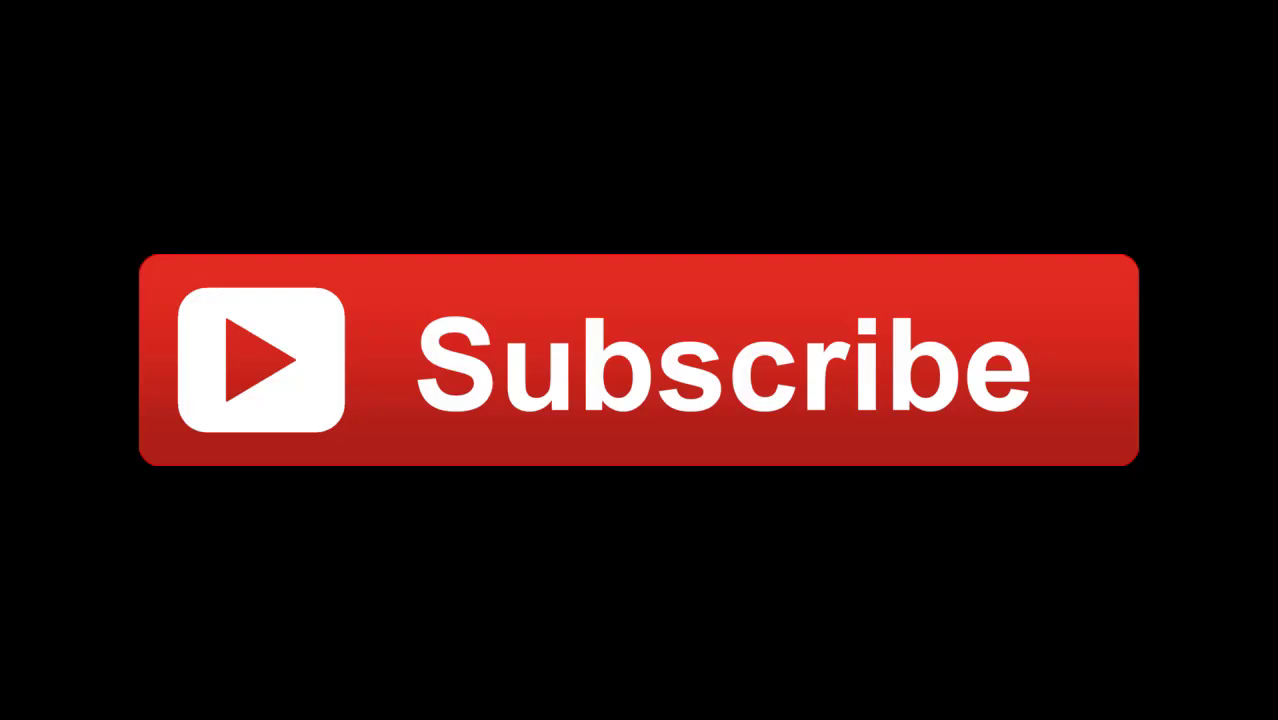